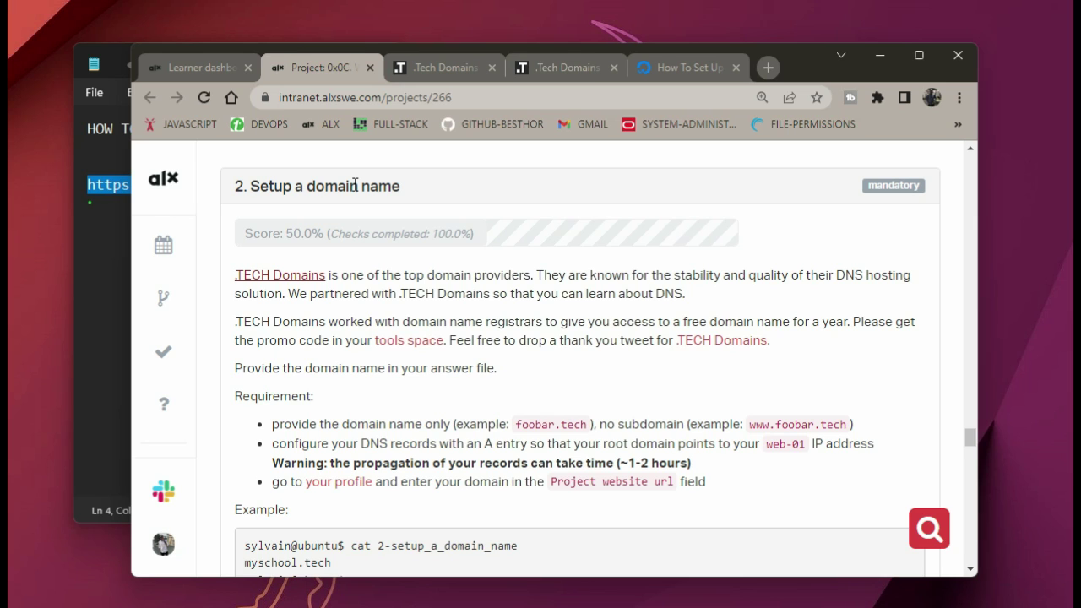
# Step: Read the 'Setup a domain name' task and its .TECH Domains partner note, then switch to the get.tech tab
pyautogui.moveTo(233, 181); pyautogui.dragTo(422, 182)
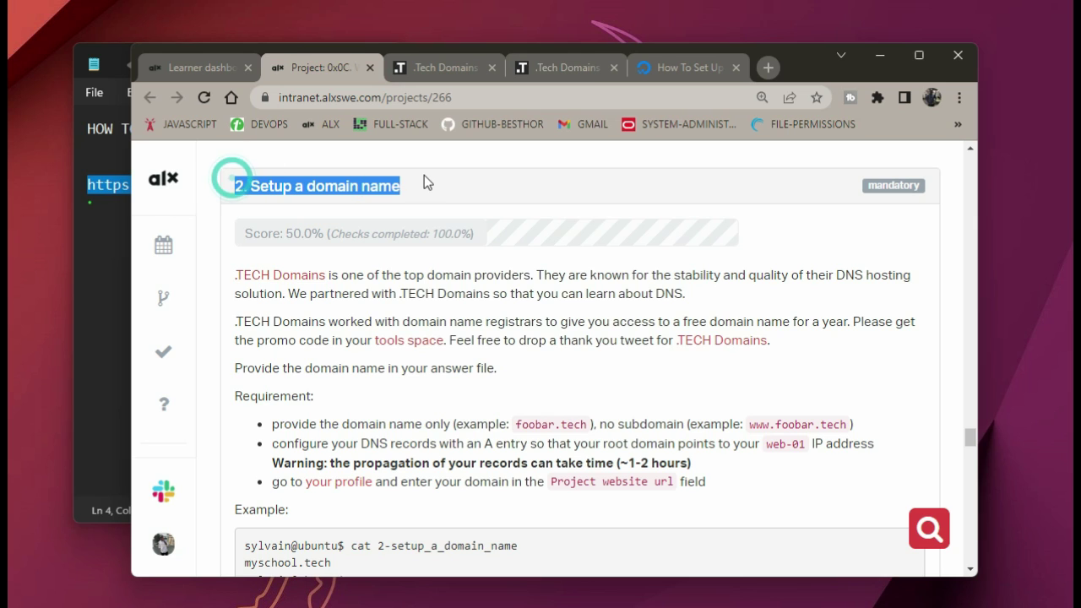
pyautogui.click(233, 271)
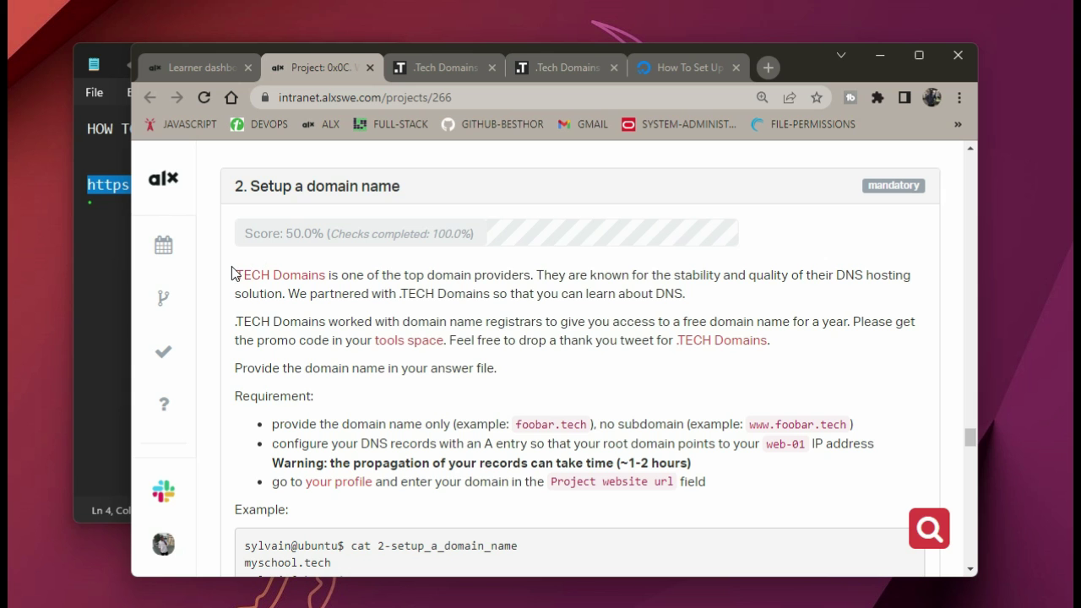
pyautogui.moveTo(233, 272); pyautogui.dragTo(298, 284)
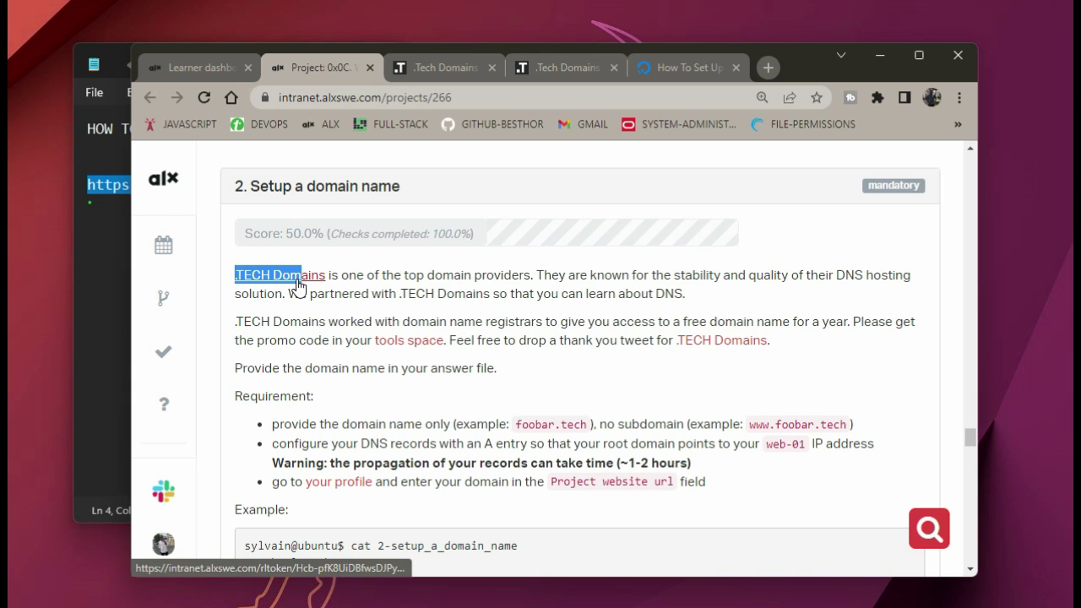
pyautogui.click(440, 66)
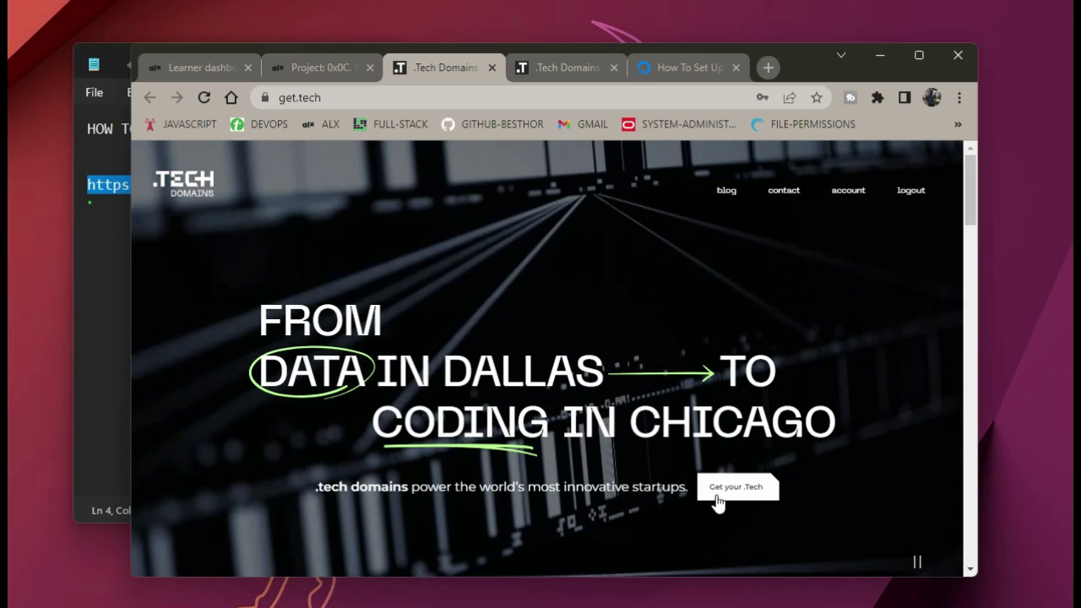
# Step: Search for futuresystems.tech and confirm it is available at $12.99 for the first year
pyautogui.click(715, 497)
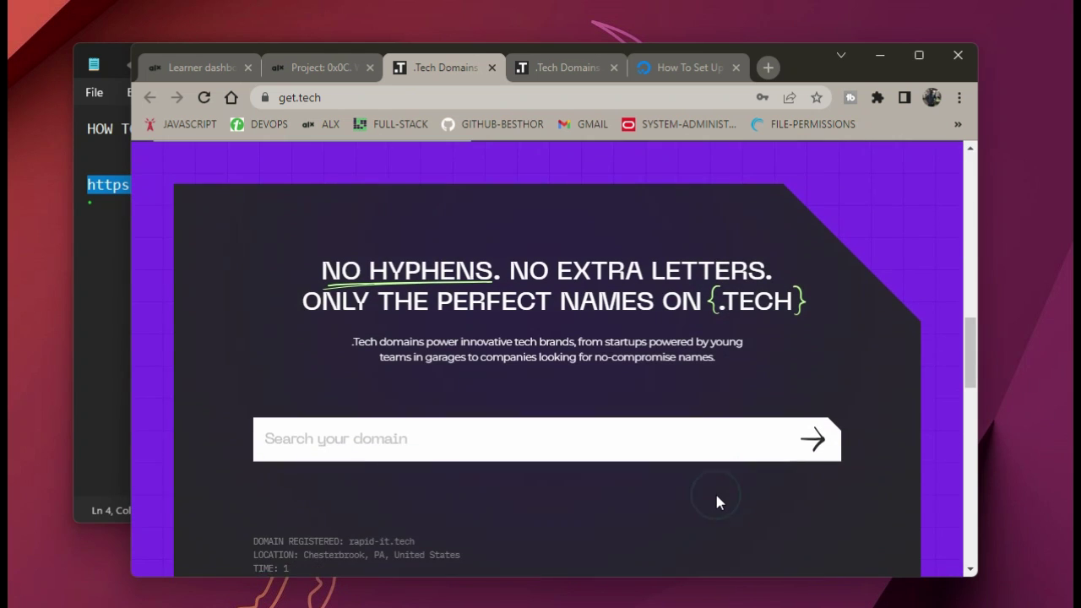
pyautogui.click(574, 438)
pyautogui.write('futuresystems')
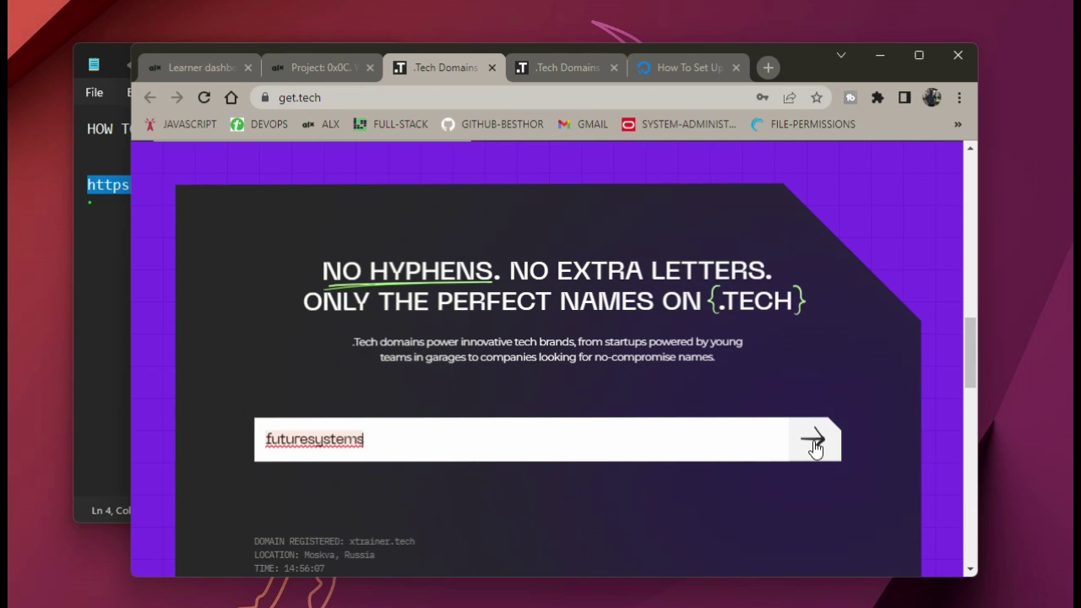
pyautogui.click(813, 440)
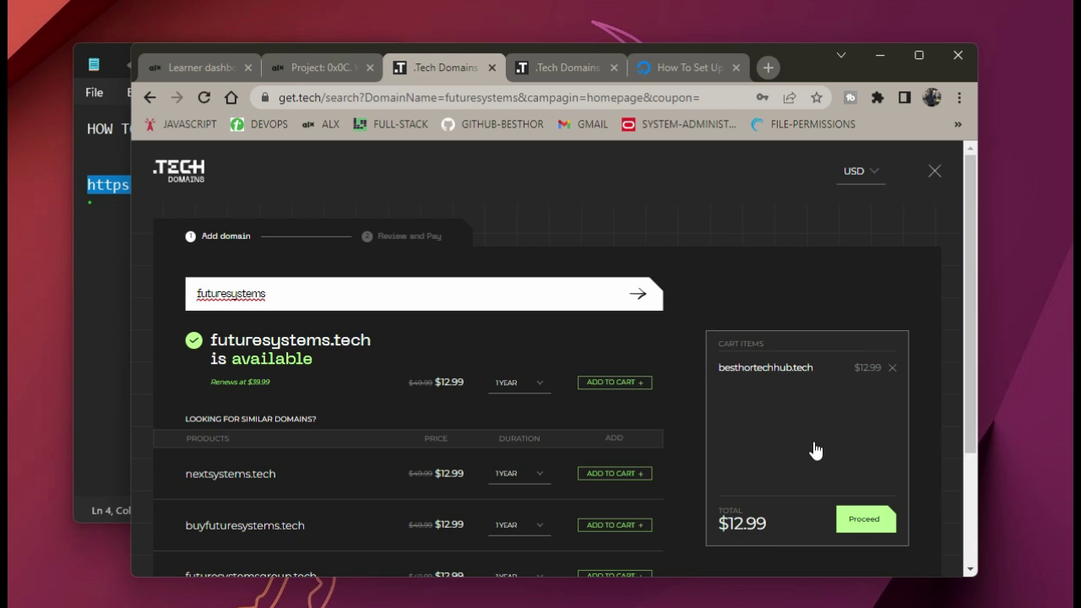
pyautogui.moveTo(209, 360); pyautogui.dragTo(328, 367)
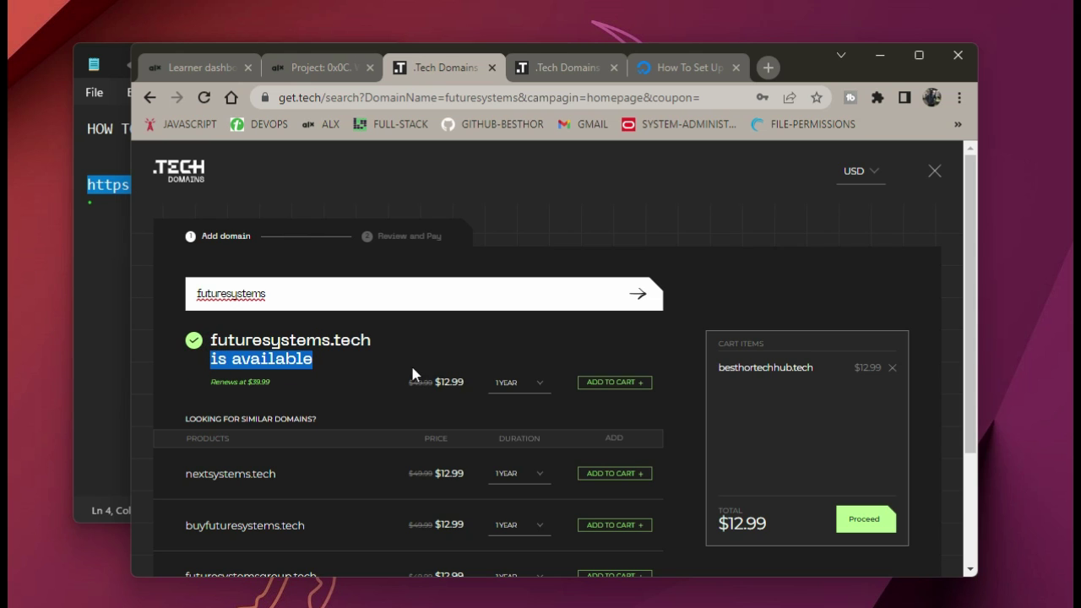
pyautogui.moveTo(435, 384); pyautogui.dragTo(467, 393)
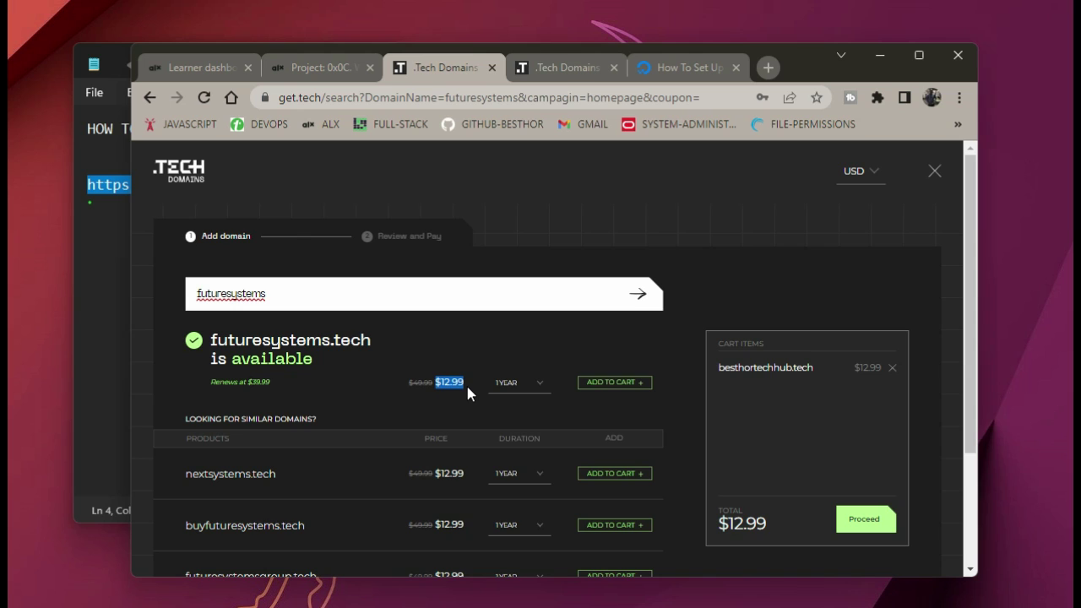
# Step: Add futuresystems.tech to the cart, bringing the total to $25.98, and proceed to cart review
pyautogui.click(629, 388)
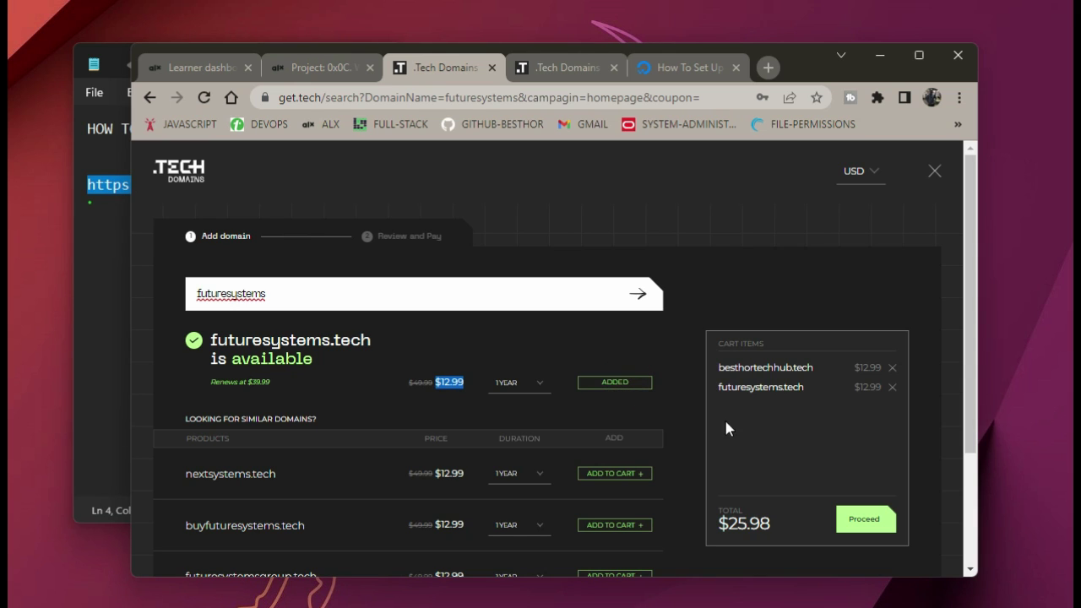
pyautogui.moveTo(714, 510); pyautogui.dragTo(770, 523)
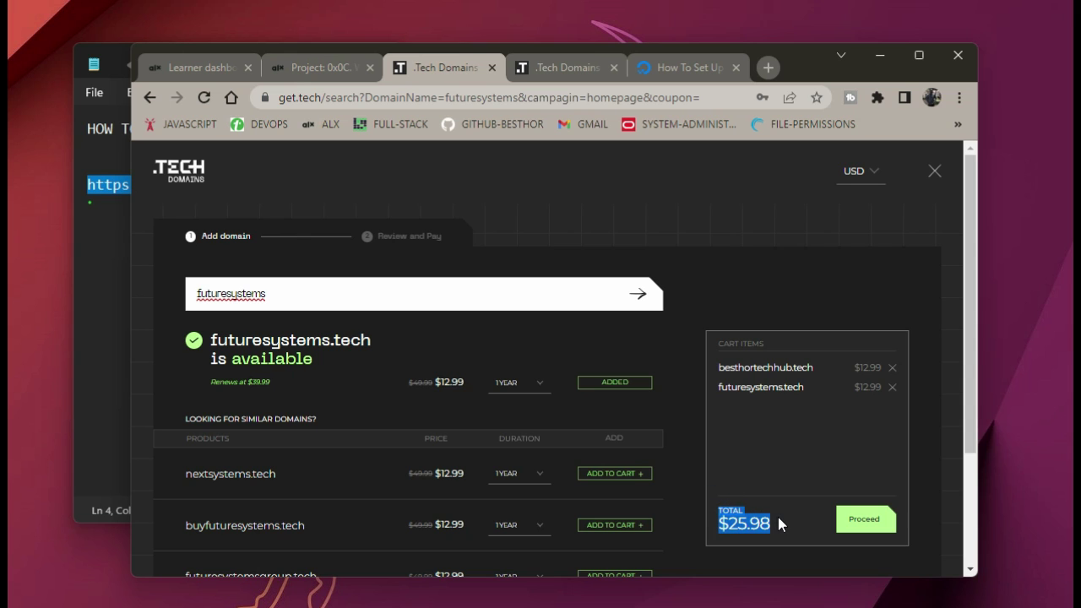
pyautogui.click(856, 517)
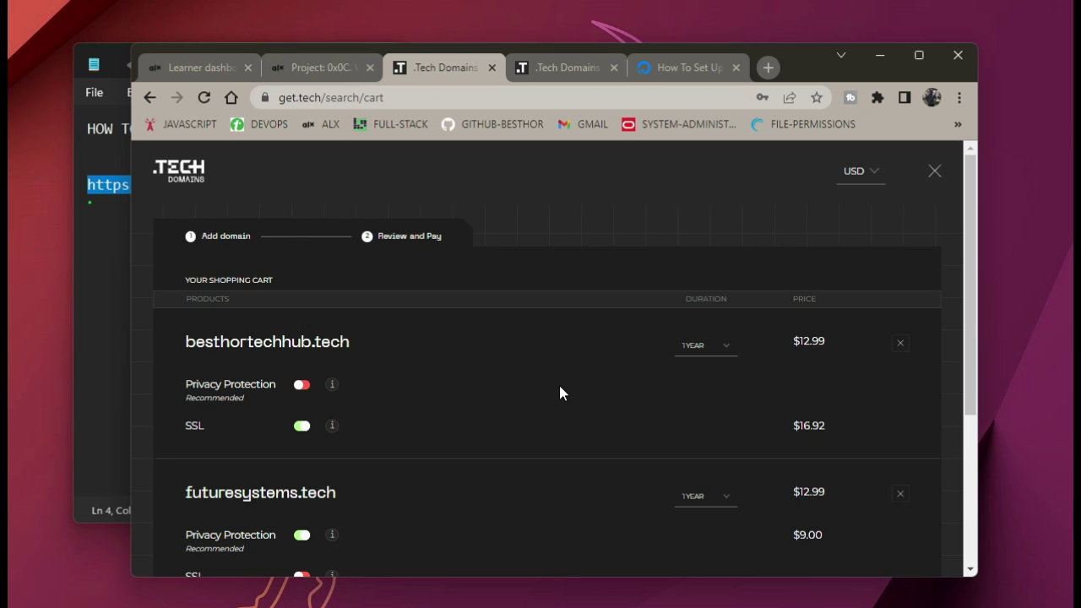
# Step: Open the tools space from the project page and copy the .tech domains coupon code under Coupons
pyautogui.click(309, 61)
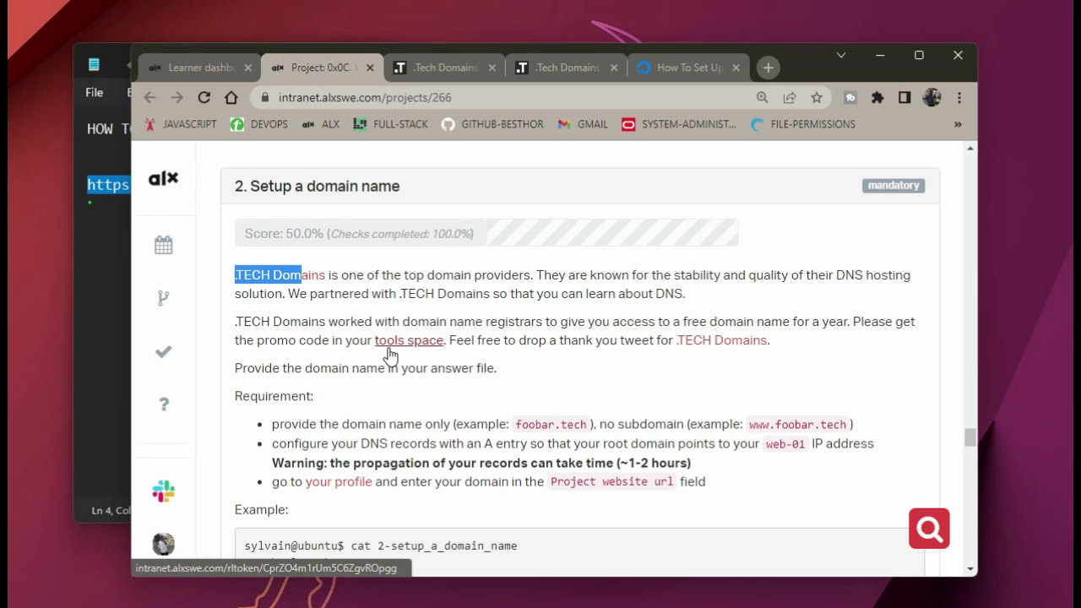
pyautogui.moveTo(360, 339); pyautogui.dragTo(451, 340)
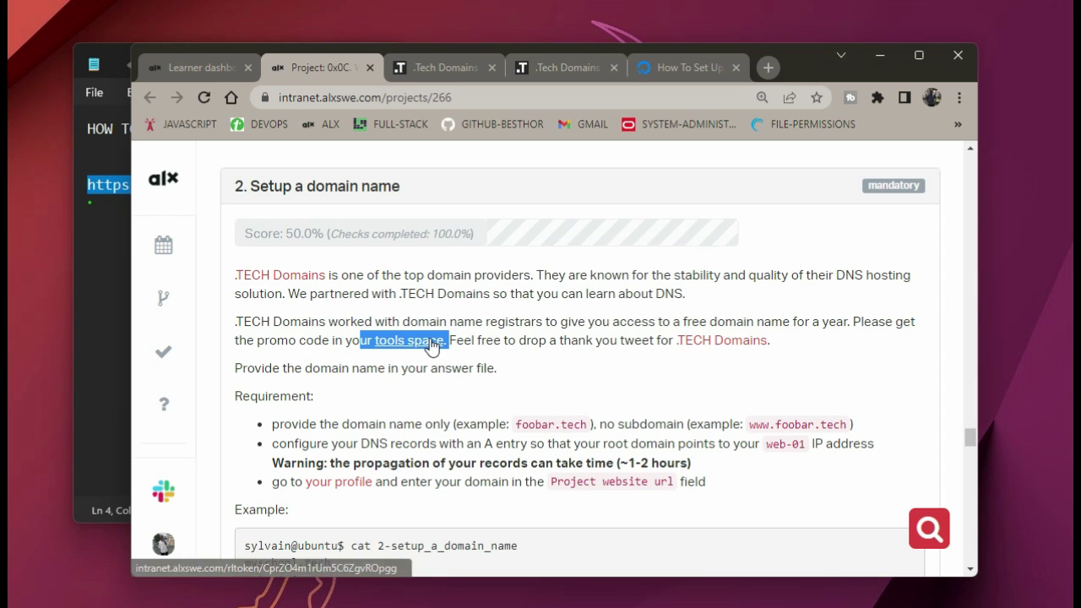
pyautogui.click(430, 339)
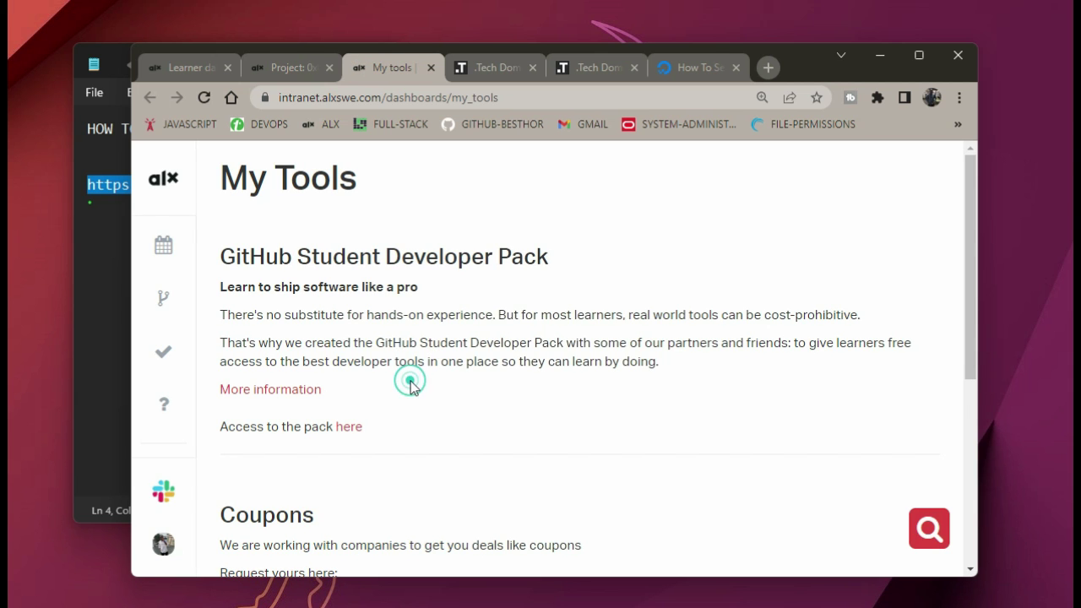
pyautogui.scroll(-1, 410, 381)
pyautogui.scroll(-2, 410, 380)
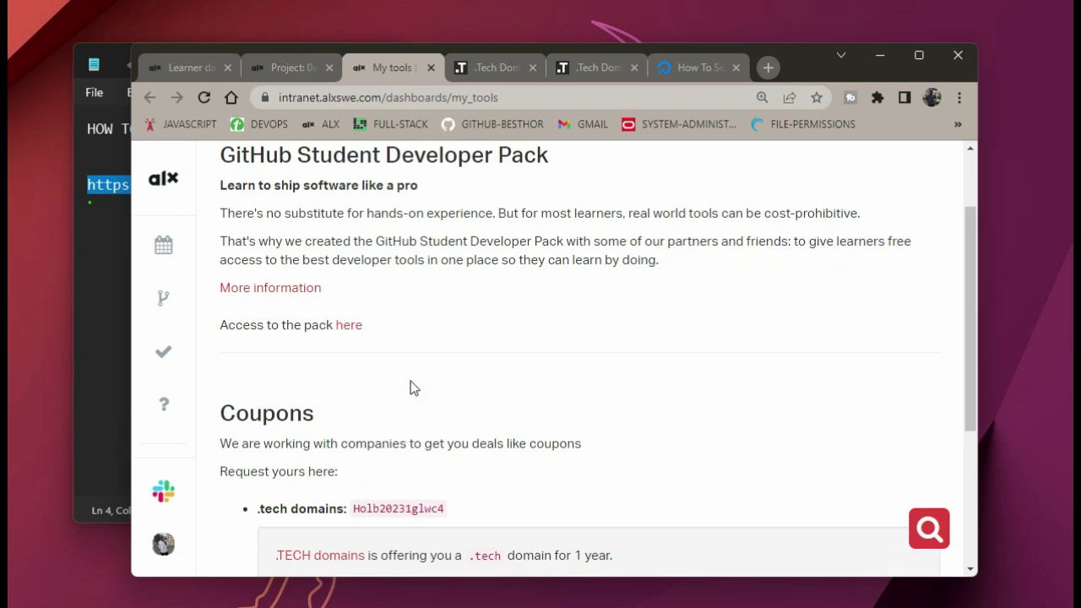
pyautogui.scroll(-1, 410, 381)
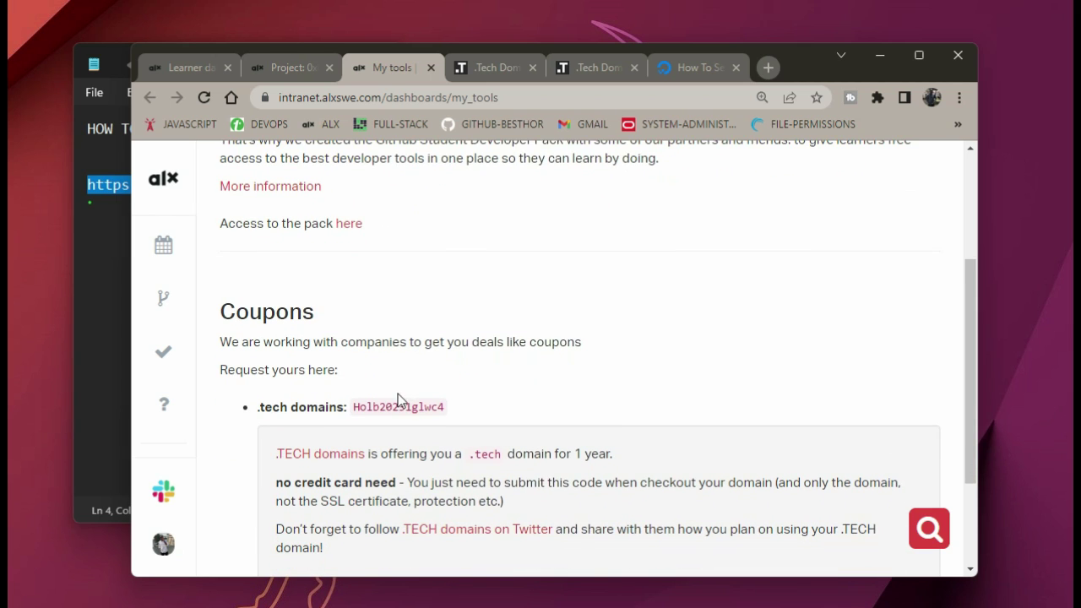
pyautogui.tripleClick(355, 406)
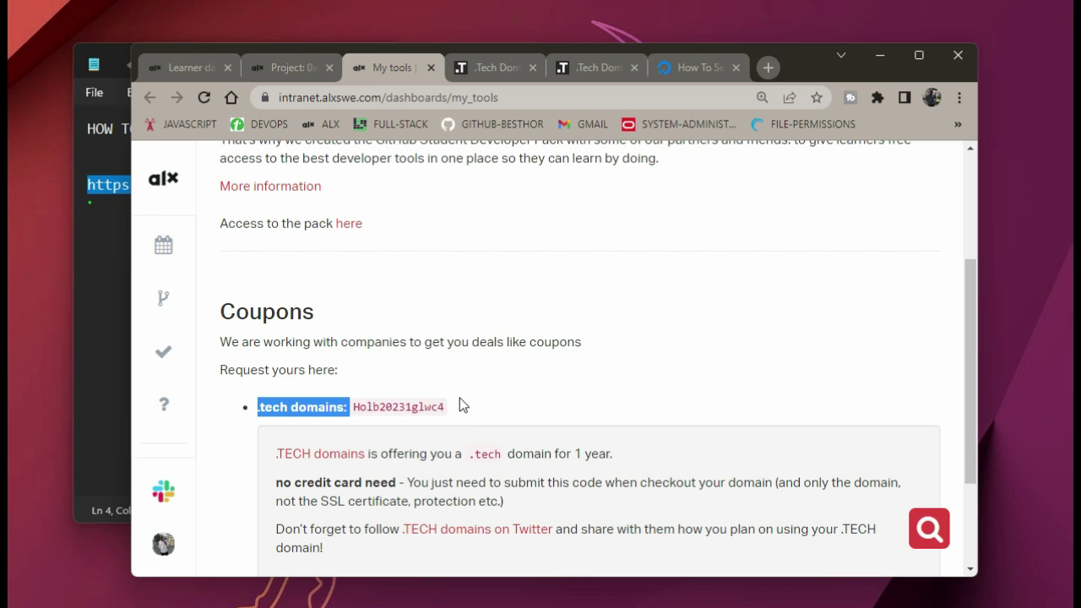
pyautogui.doubleClick(445, 407)
pyautogui.hotkey('ctrl', 'c')
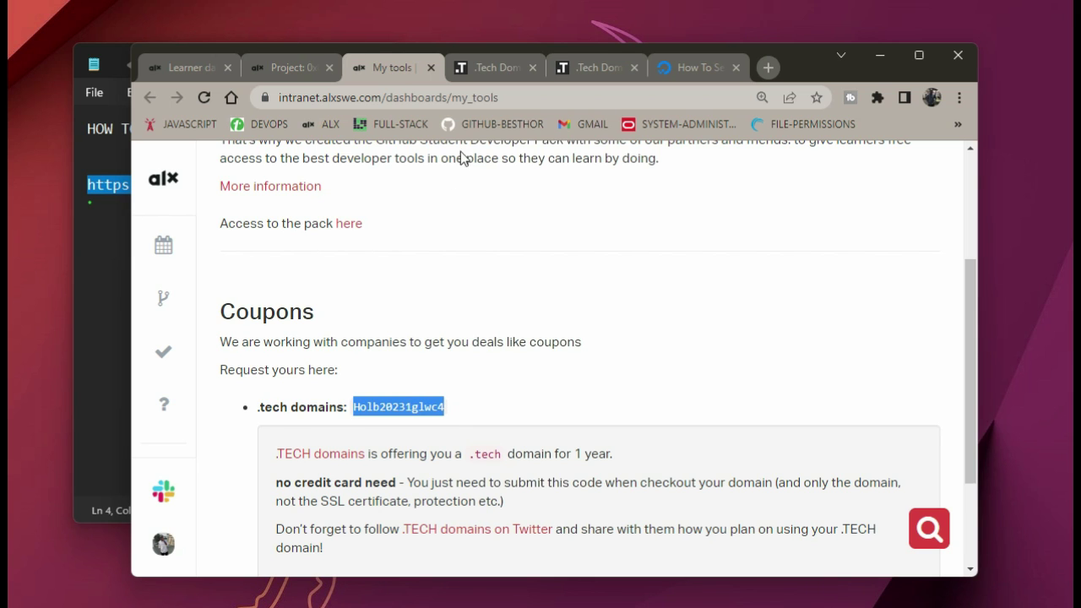
# Step: Apply the coupon in the shopping cart and check the order total, which stays $60.90
pyautogui.click(492, 71)
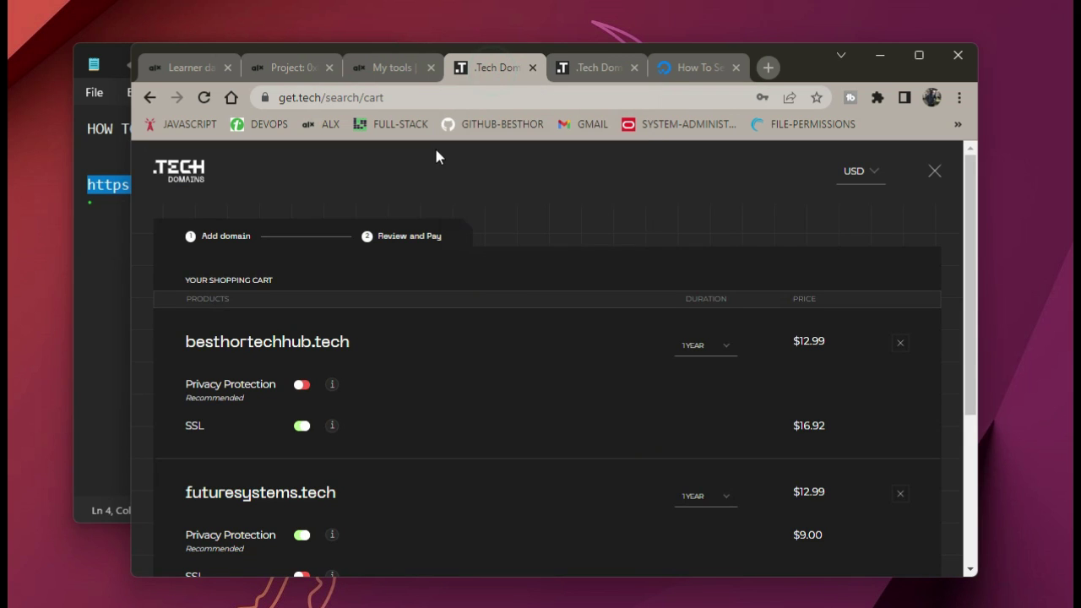
pyautogui.scroll(-3, 437, 157)
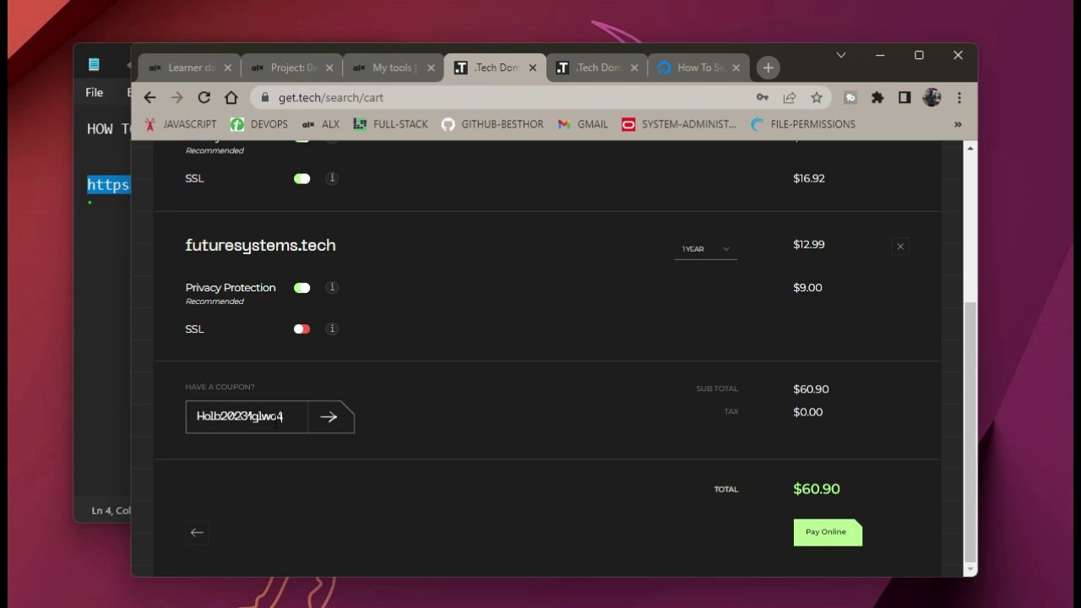
pyautogui.click(340, 426)
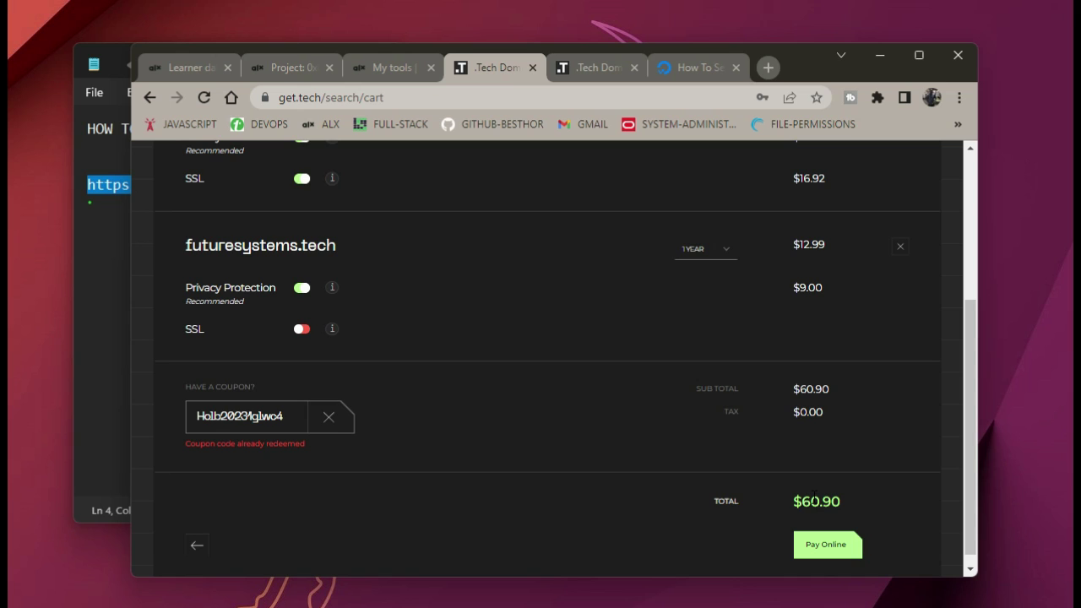
pyautogui.moveTo(794, 502); pyautogui.dragTo(848, 504)
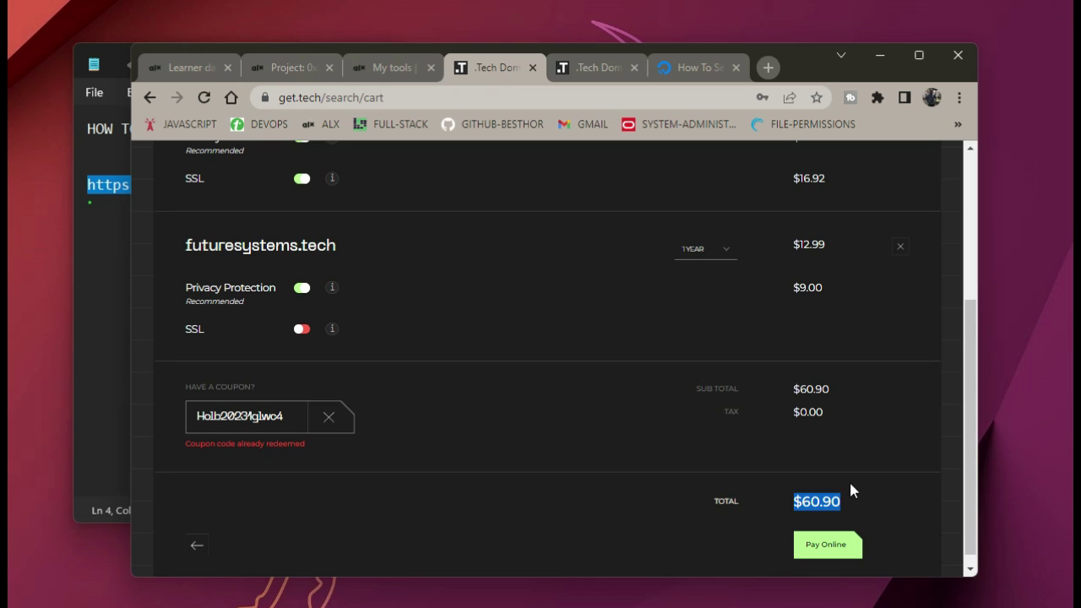
# Step: After starting Pay Online, paste and reapply the coupon; the total still shows $60.90
pyautogui.scroll(-1, 851, 490)
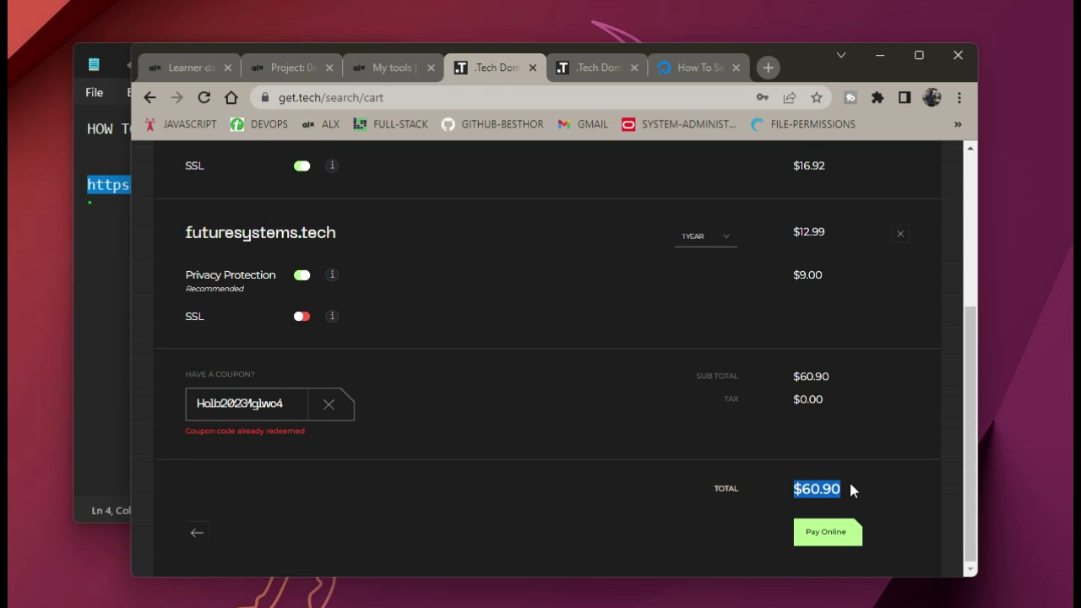
pyautogui.click(836, 534)
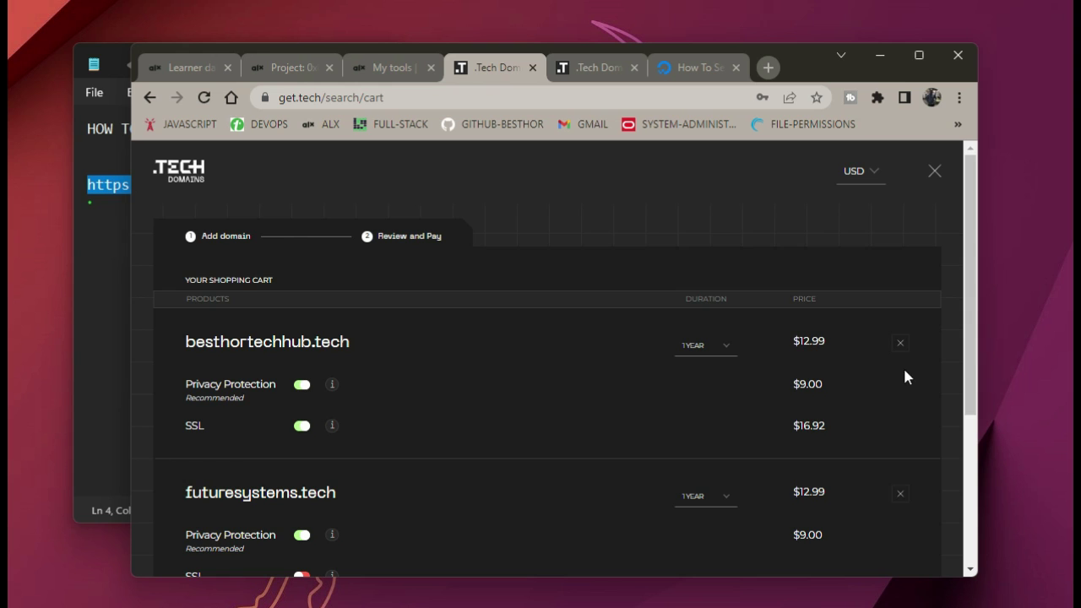
pyautogui.scroll(-3, 966, 366)
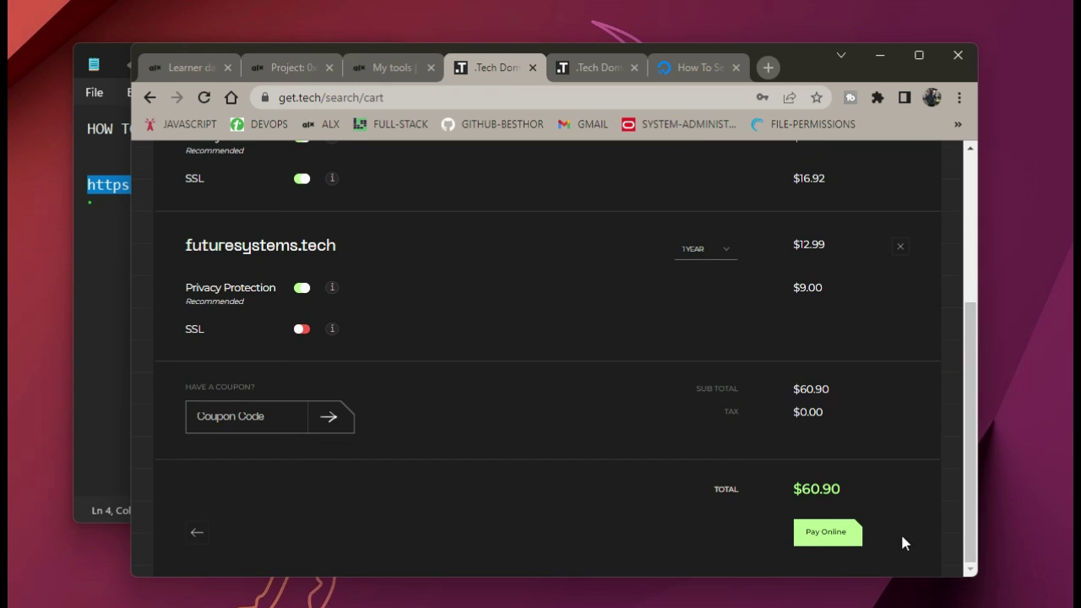
pyautogui.click(275, 416)
pyautogui.hotkey('ctrl', 'v')
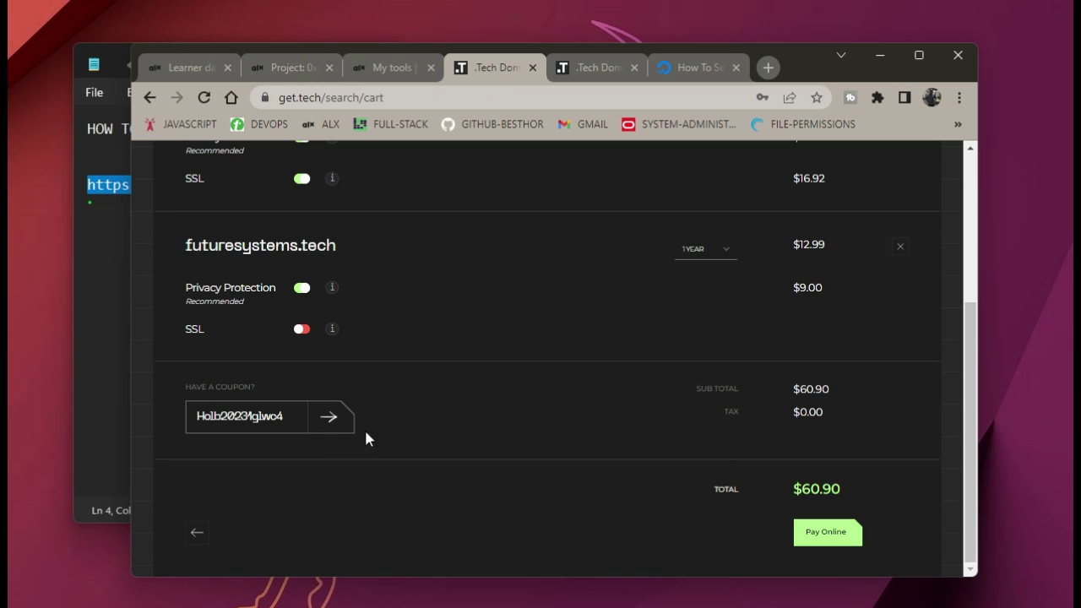
pyautogui.click(329, 419)
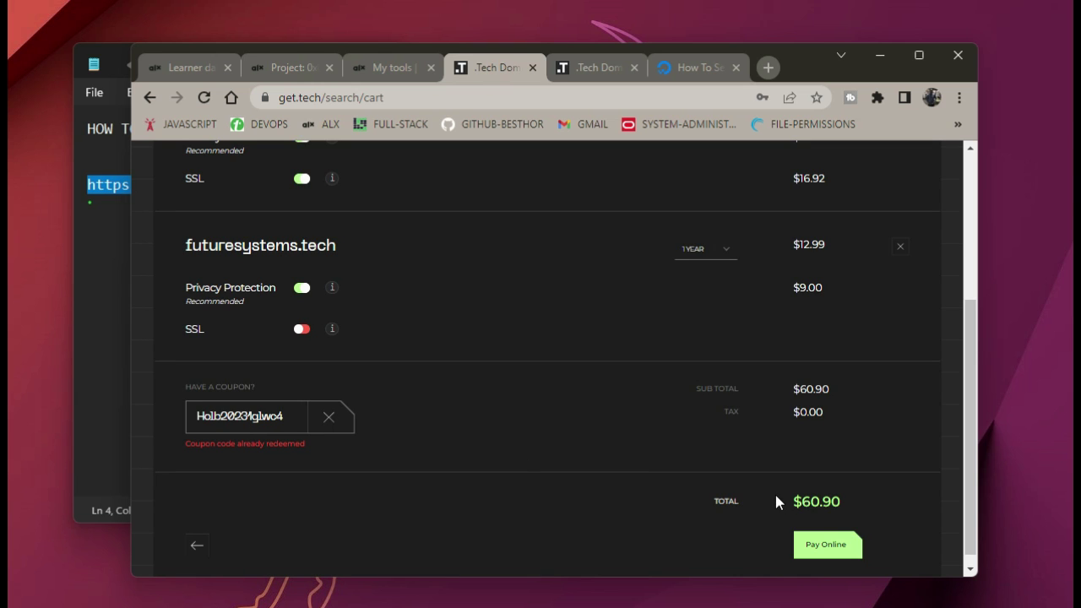
pyautogui.moveTo(788, 501); pyautogui.dragTo(866, 501)
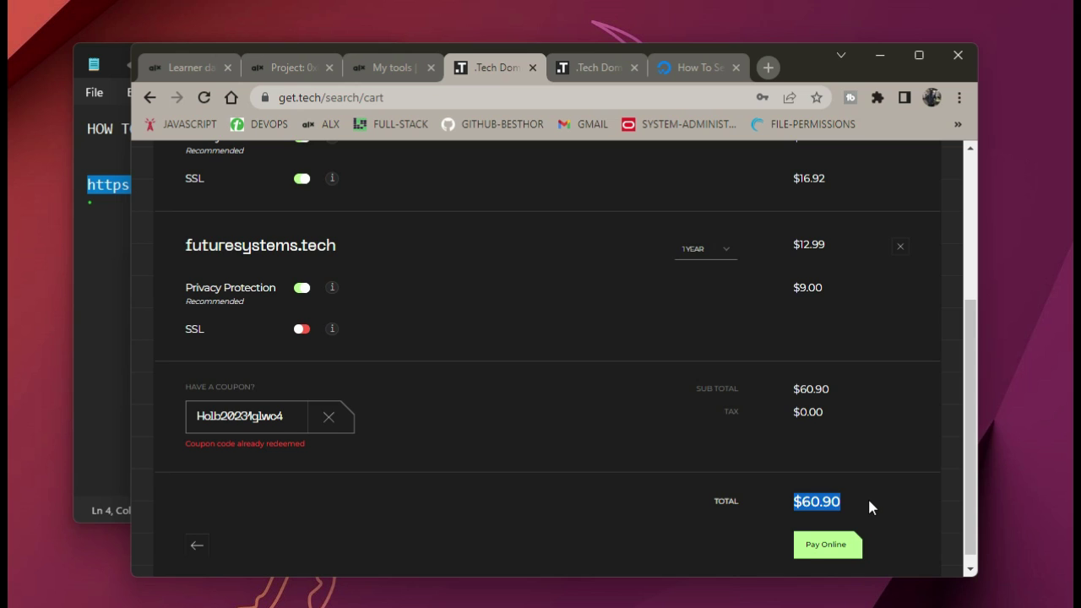
# Step: Continue with Pay Online and sign in to reach the controlpanel.tech admin dashboard
pyautogui.click(806, 553)
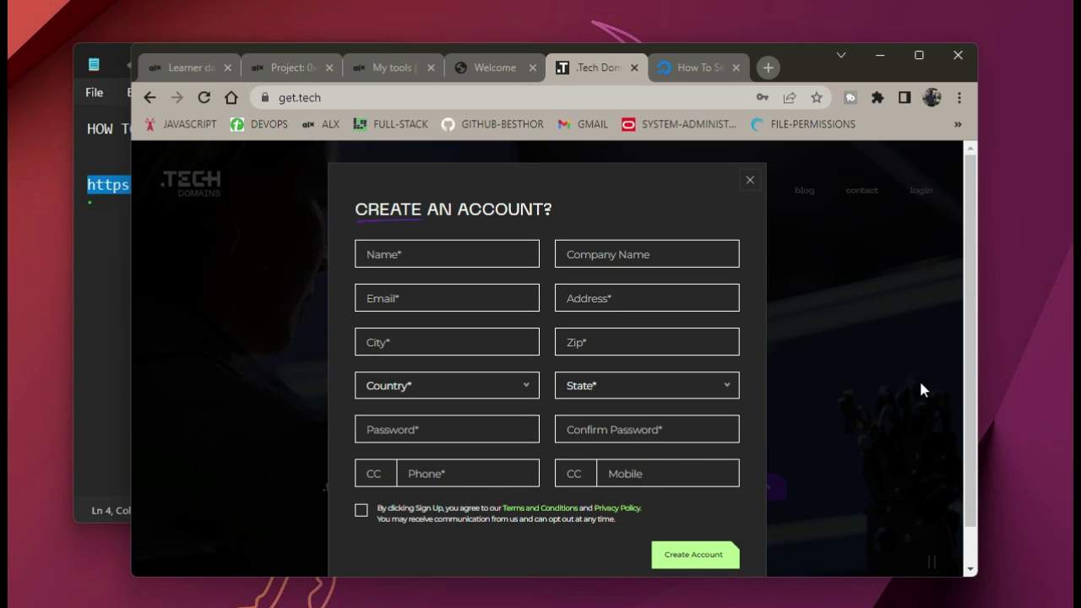
pyautogui.click(624, 185)
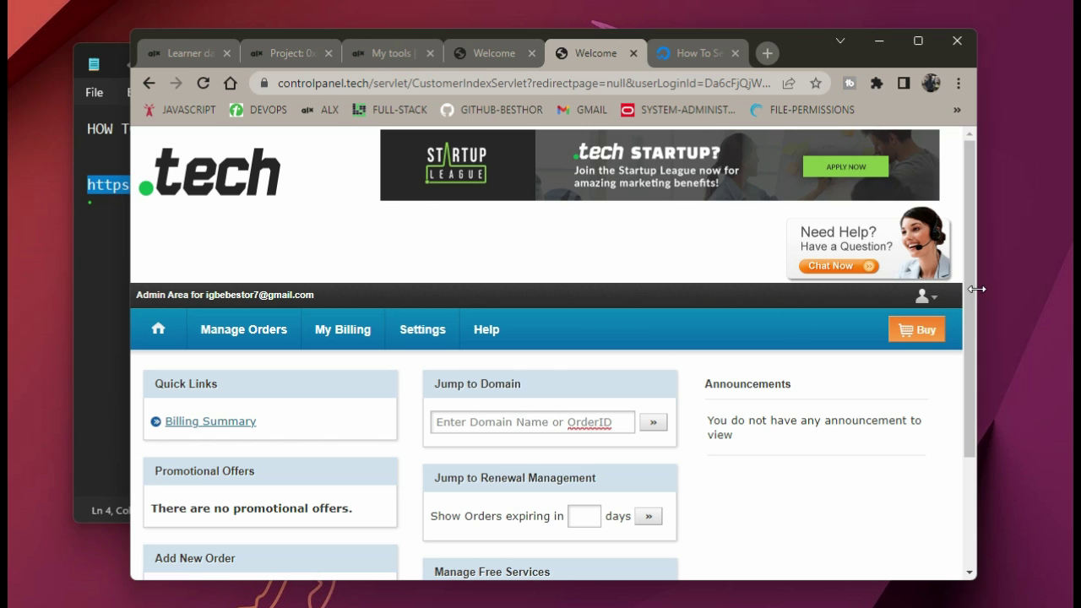
# Step: Jump to besthor.tech's management page and bring up its DNS Management section
pyautogui.scroll(-1, 973, 329)
pyautogui.moveTo(974, 329); pyautogui.dragTo(965, 505)
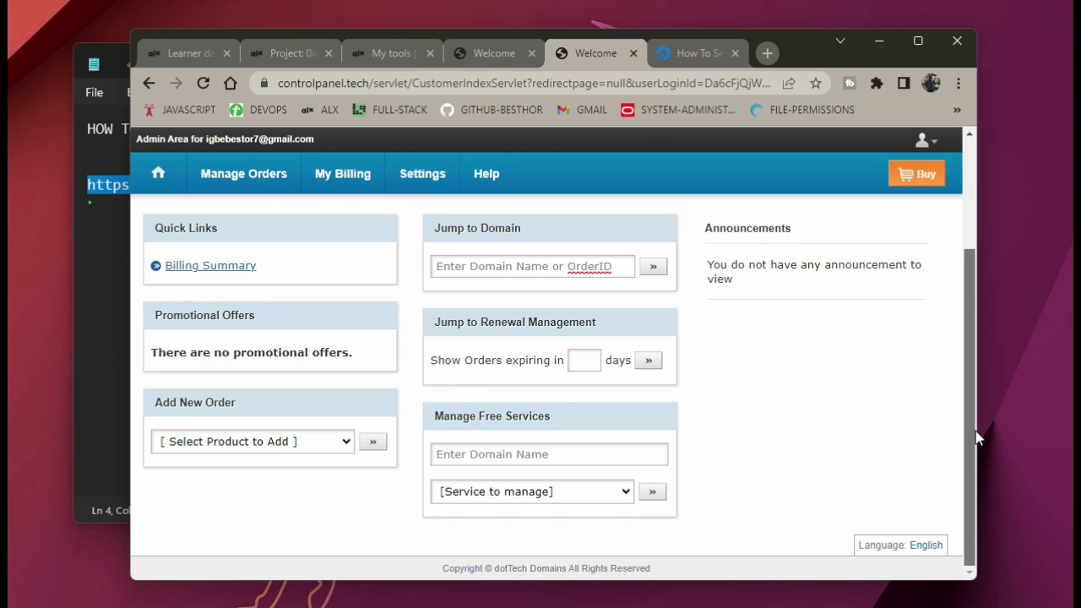
pyautogui.scroll(3, 965, 374)
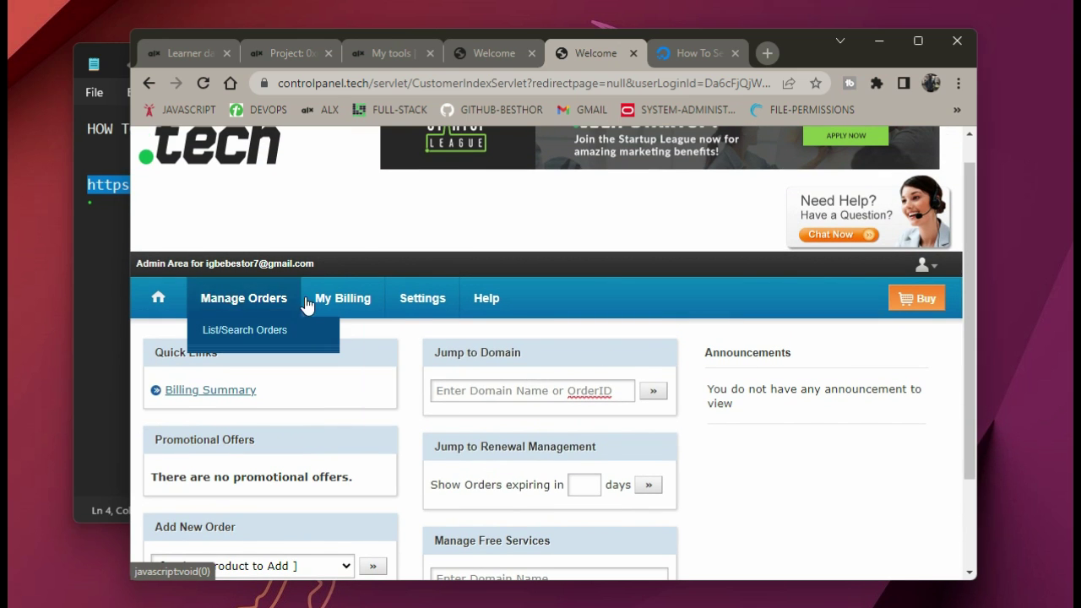
pyautogui.moveTo(422, 298)
pyautogui.click(564, 389)
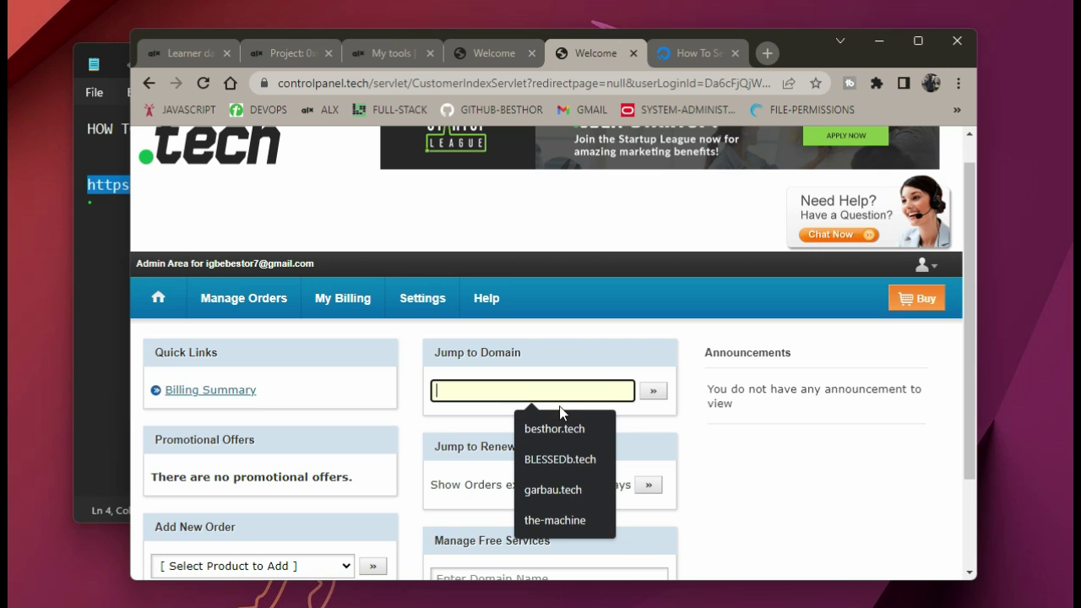
pyautogui.click(563, 428)
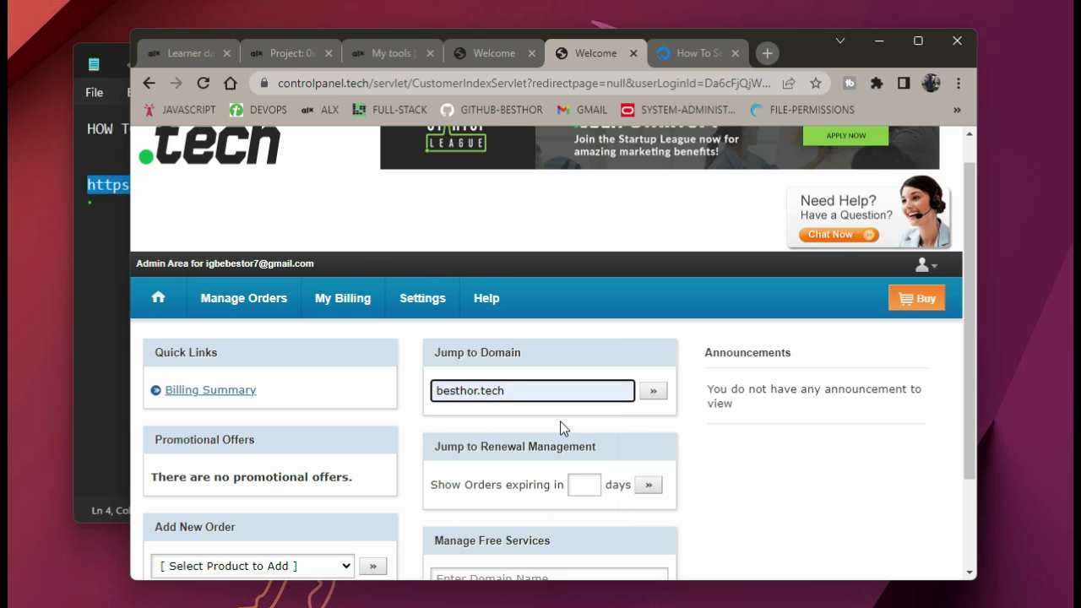
pyautogui.click(651, 397)
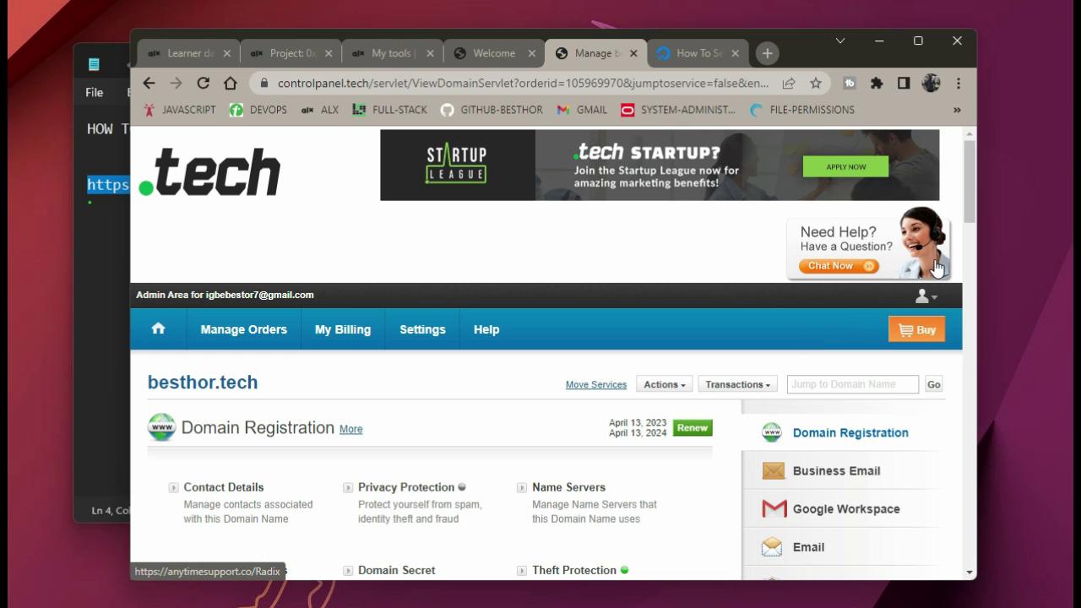
pyautogui.moveTo(967, 217); pyautogui.dragTo(979, 270)
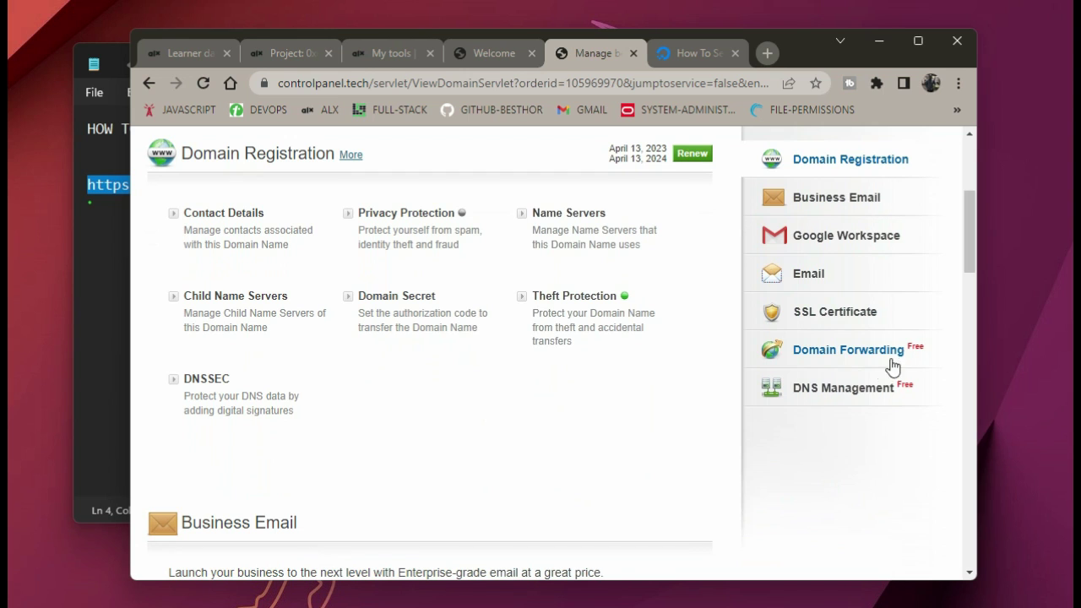
pyautogui.click(818, 390)
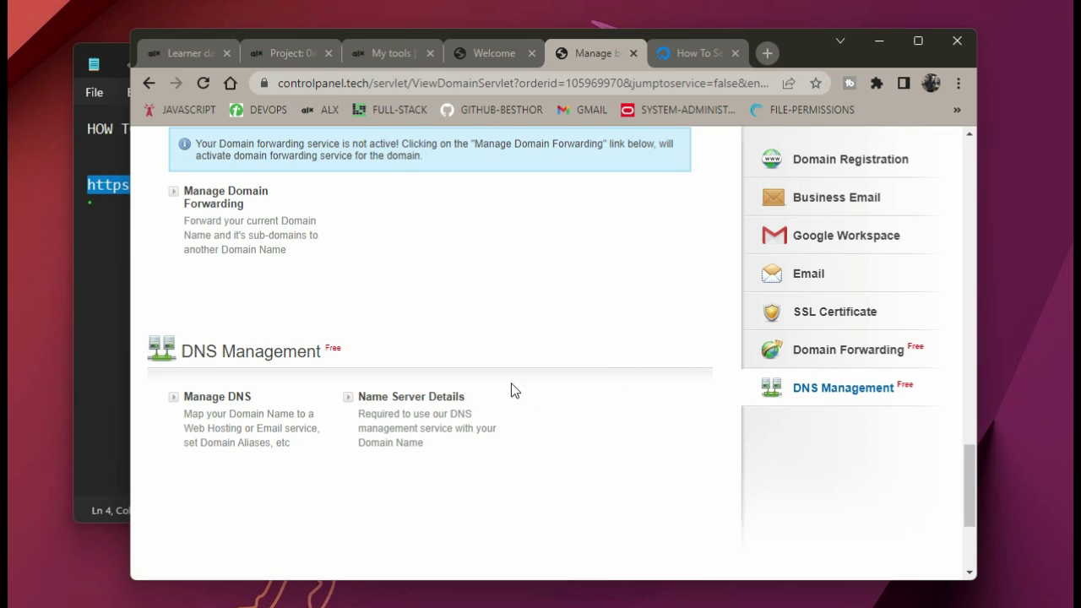
# Step: In Manage DNS, start a new A record for besthor.tech with host name futuresystems
pyautogui.click(217, 398)
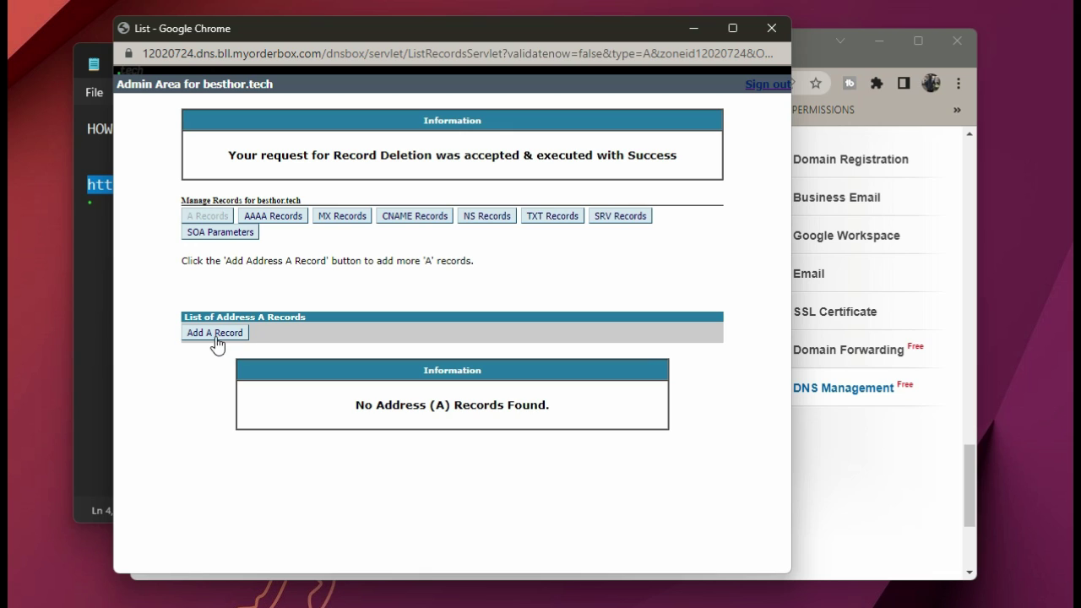
pyautogui.doubleClick(173, 337)
pyautogui.click(232, 335)
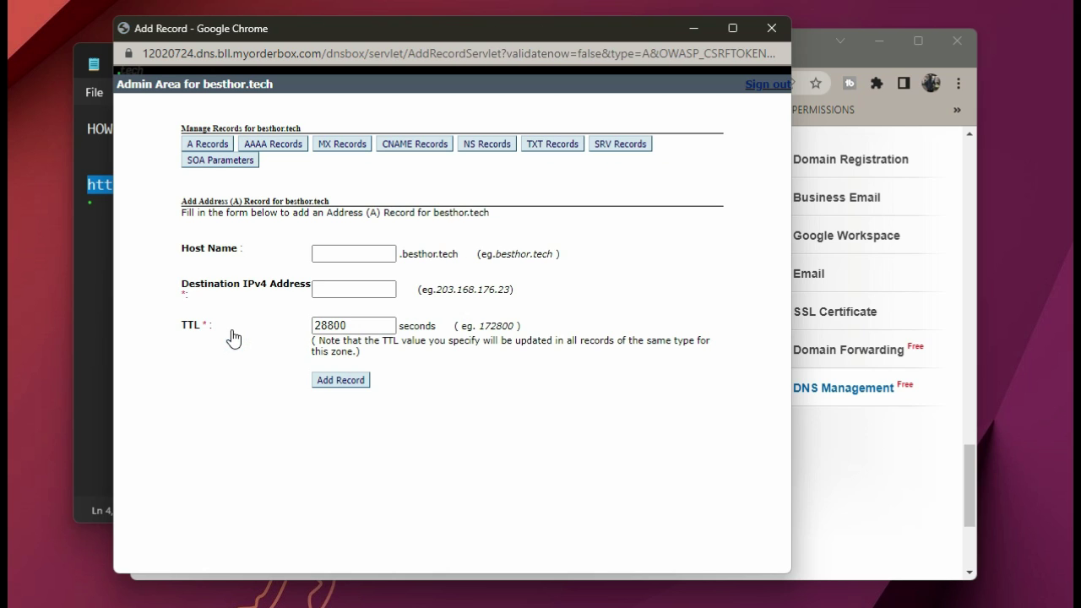
pyautogui.click(317, 255)
pyautogui.write('futuresystems')
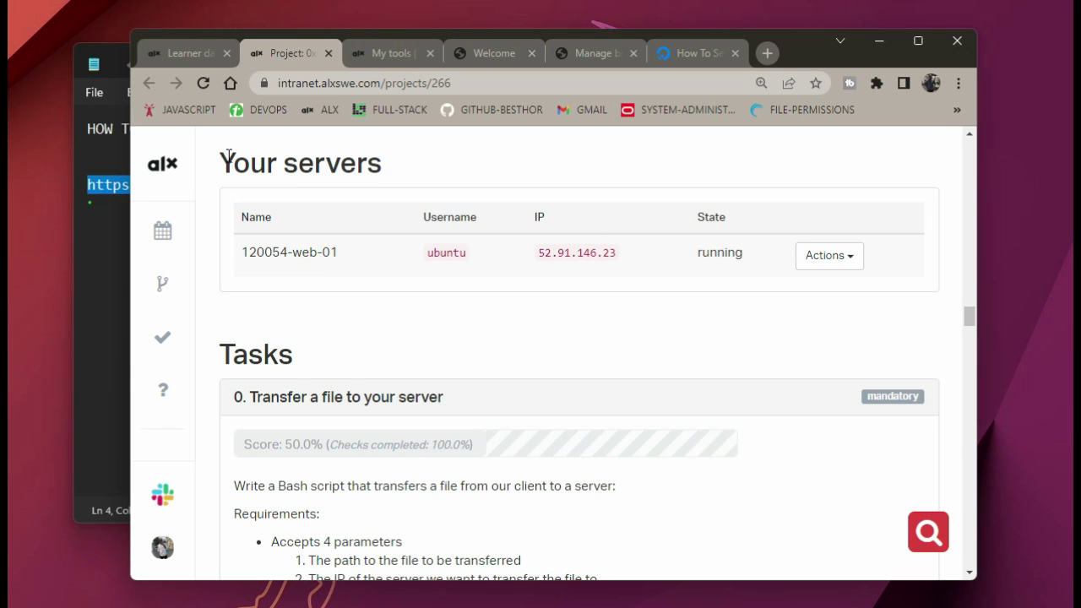
# Step: Copy web-01's IP 52.91.146.23 into the A record's destination IPv4 address and add the record
pyautogui.moveTo(537, 258); pyautogui.dragTo(622, 258)
pyautogui.hotkey('ctrl', 'c')
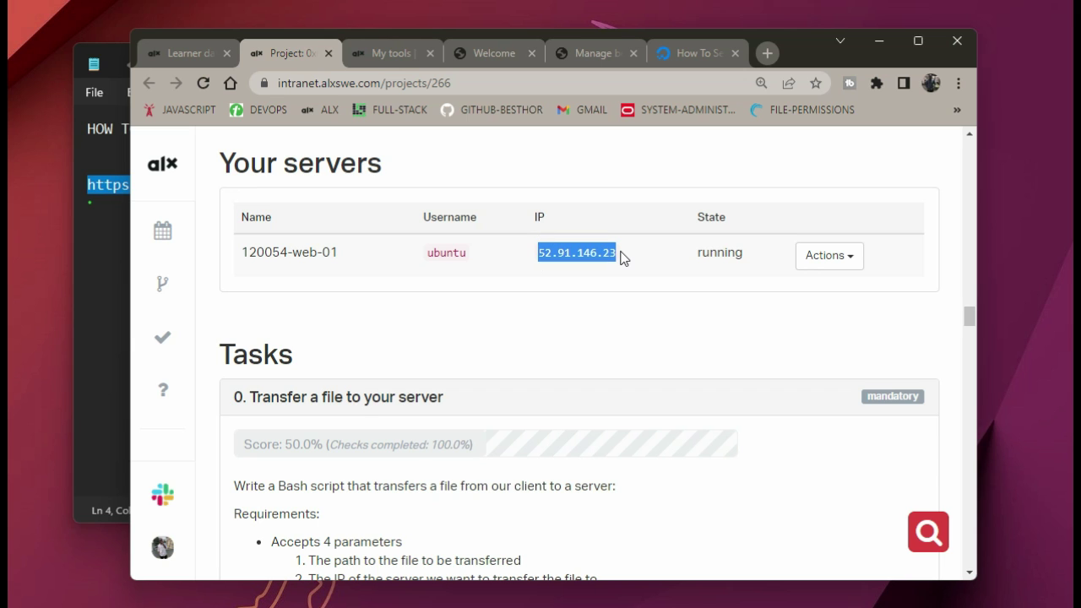
pyautogui.hotkey('alt', 'Tab')
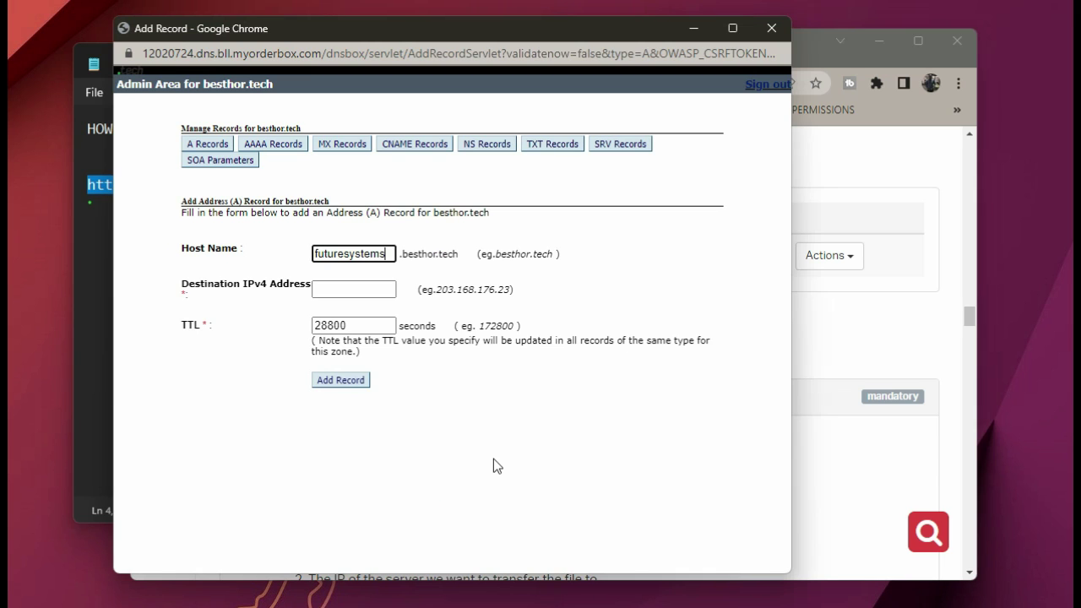
pyautogui.click(370, 288)
pyautogui.hotkey('ctrl', 'v')
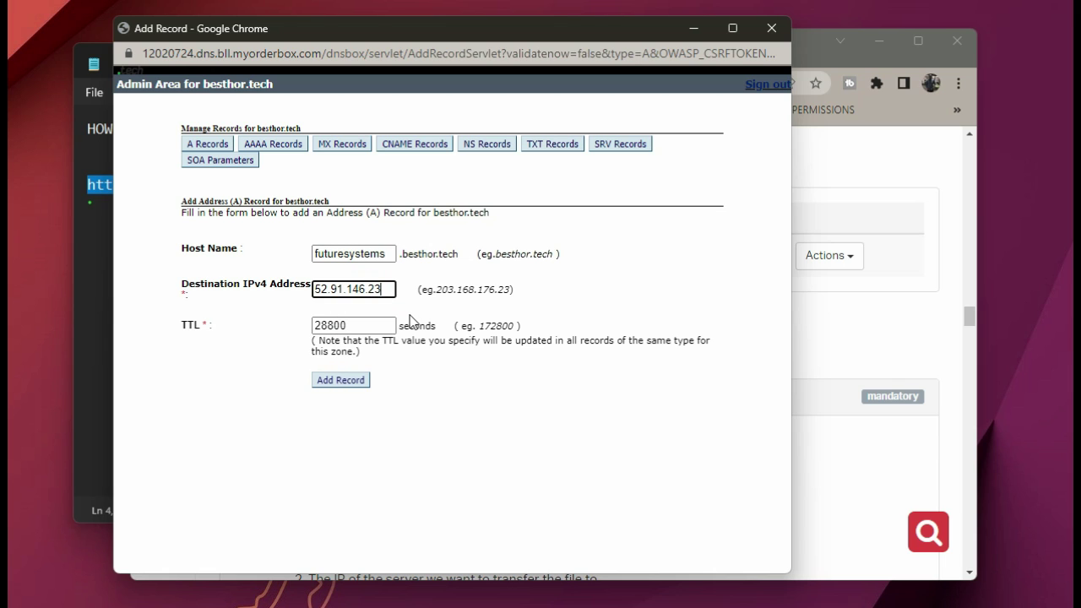
pyautogui.click(342, 382)
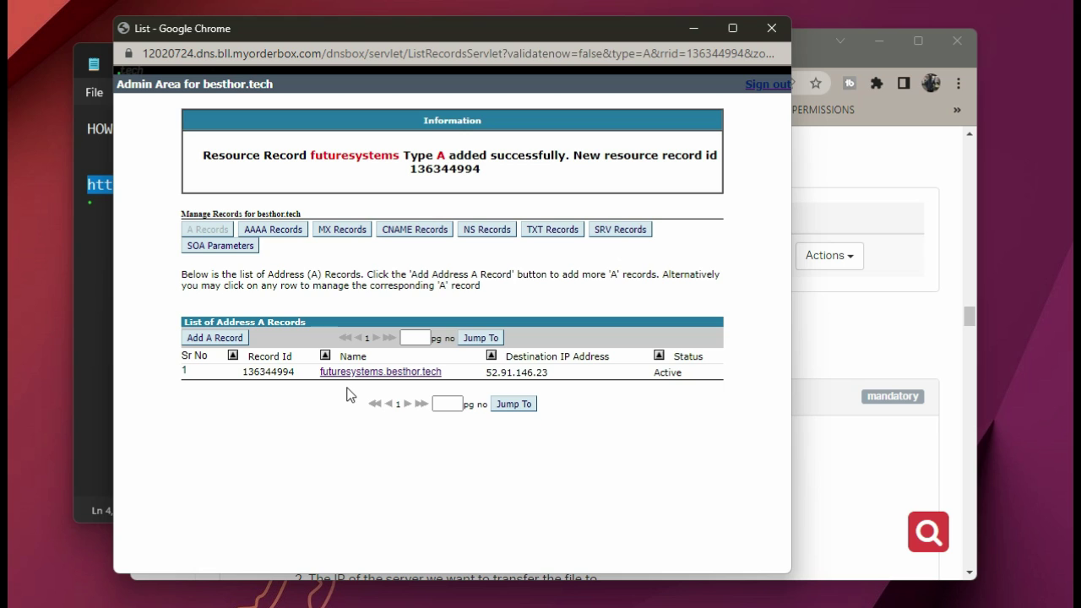
# Step: Close the DNS records window and open the ALX Intranet user profile page
pyautogui.hotkey('ctrl', 'w')
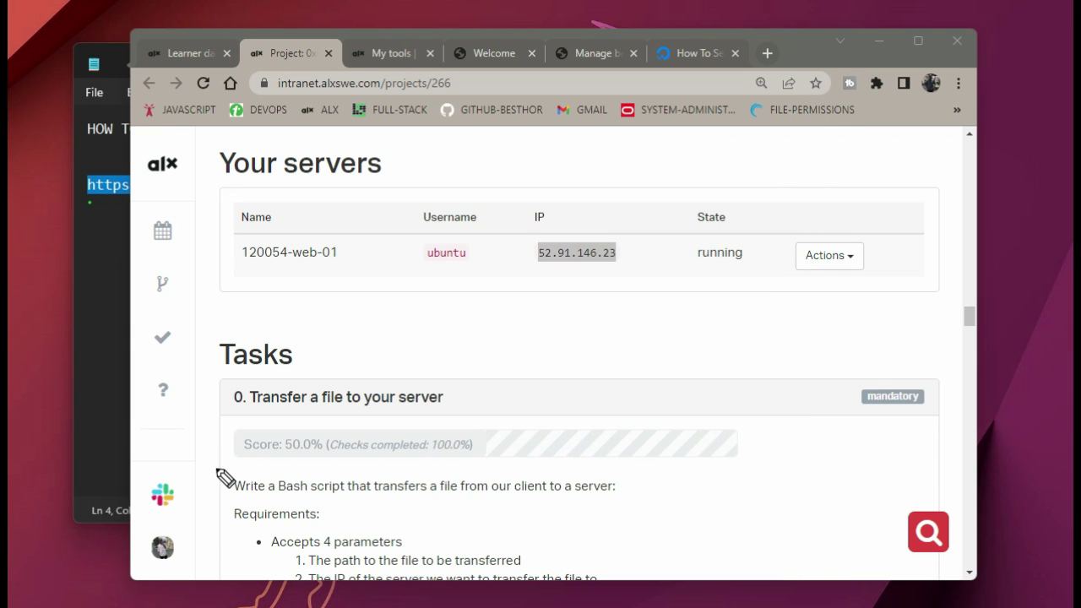
pyautogui.click(206, 512)
pyautogui.moveTo(204, 511); pyautogui.dragTo(168, 535)
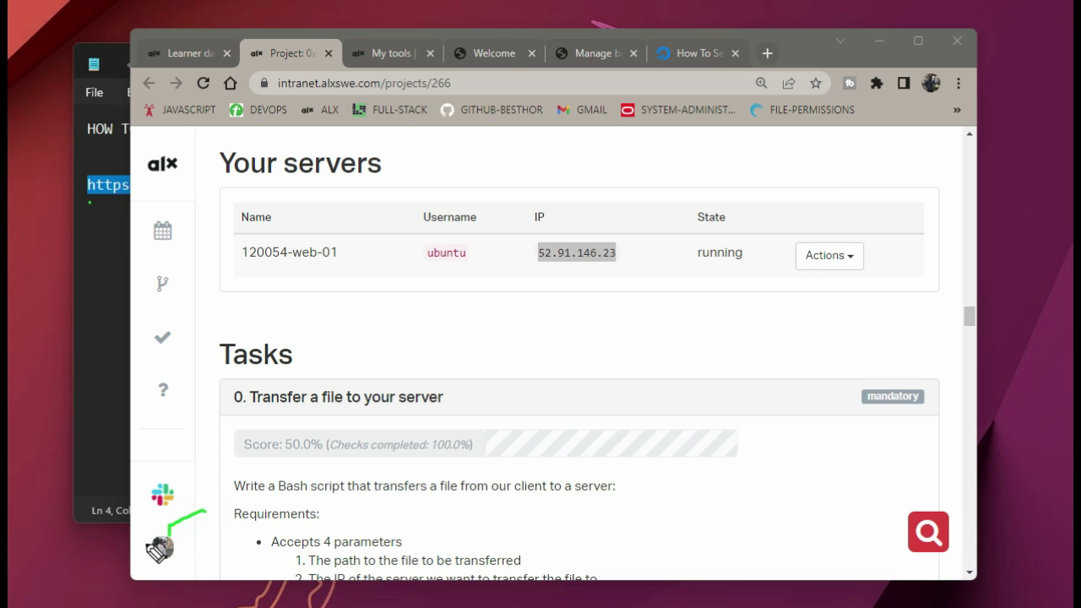
pyautogui.moveTo(173, 530); pyautogui.dragTo(98, 524)
pyautogui.moveTo(104, 572)
pyautogui.mouseDown()
pyautogui.moveTo(168, 536)
pyautogui.moveTo(160, 526)
pyautogui.moveTo(162, 545)
pyautogui.mouseUp()
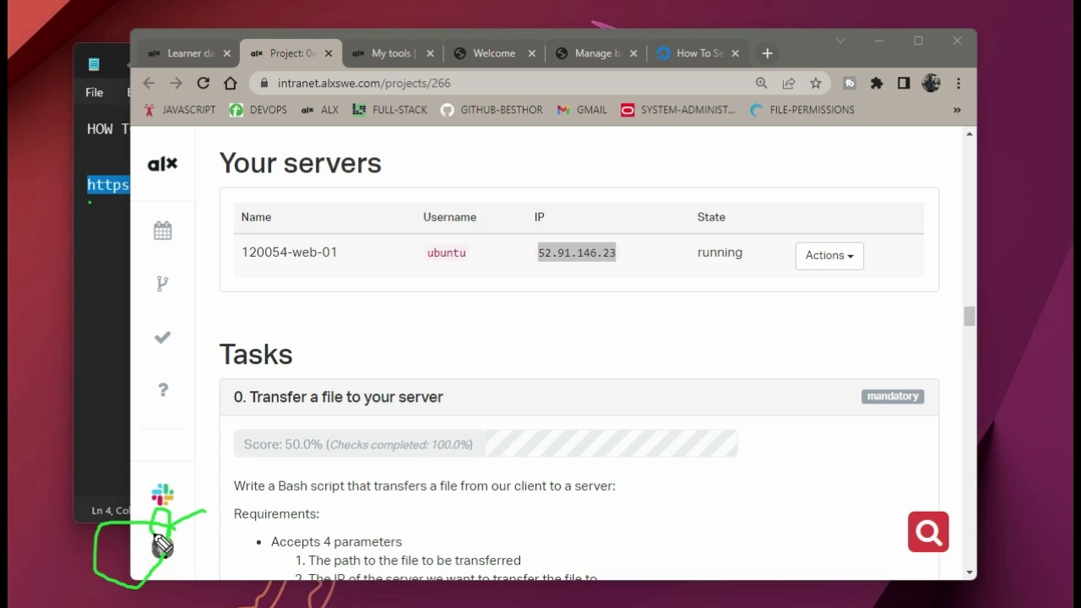
pyautogui.click(162, 547)
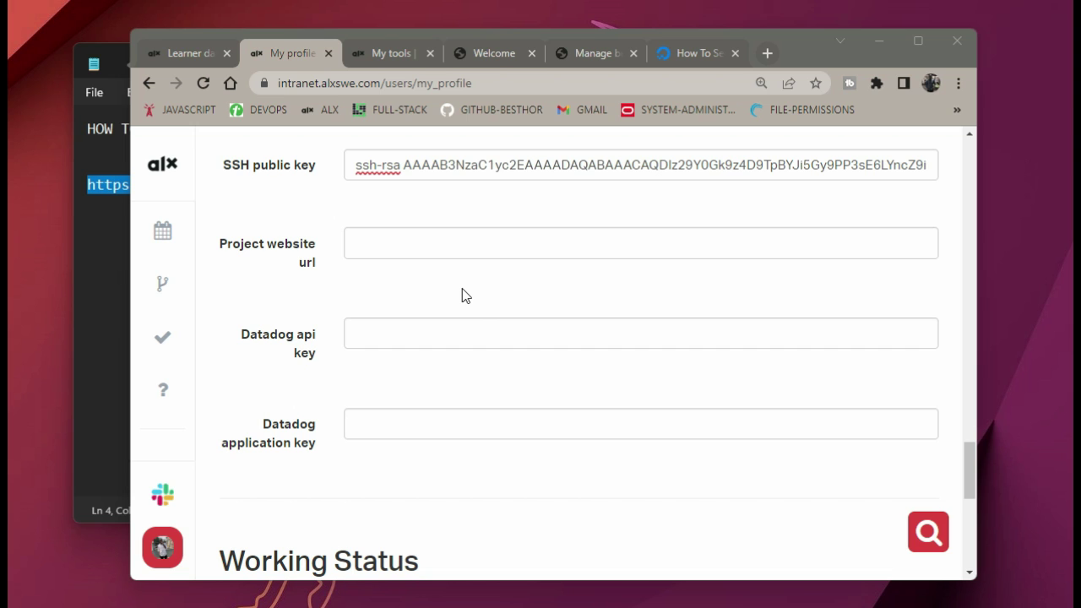
# Step: Paste futuresystems.tech into Project website url under Technical information
pyautogui.click(432, 199)
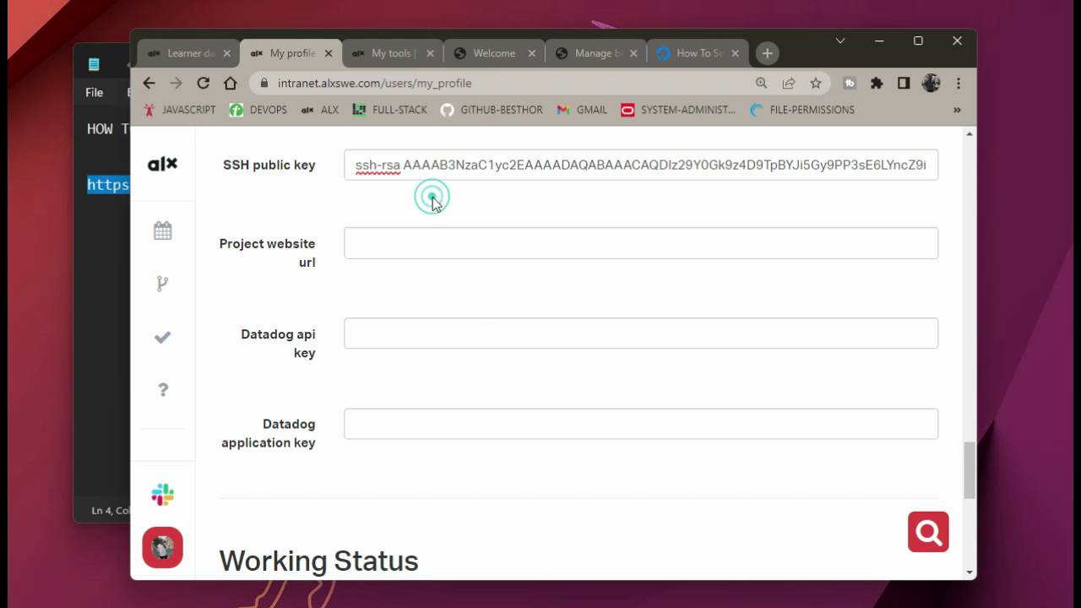
pyautogui.scroll(1, 433, 198)
pyautogui.scroll(1, 432, 199)
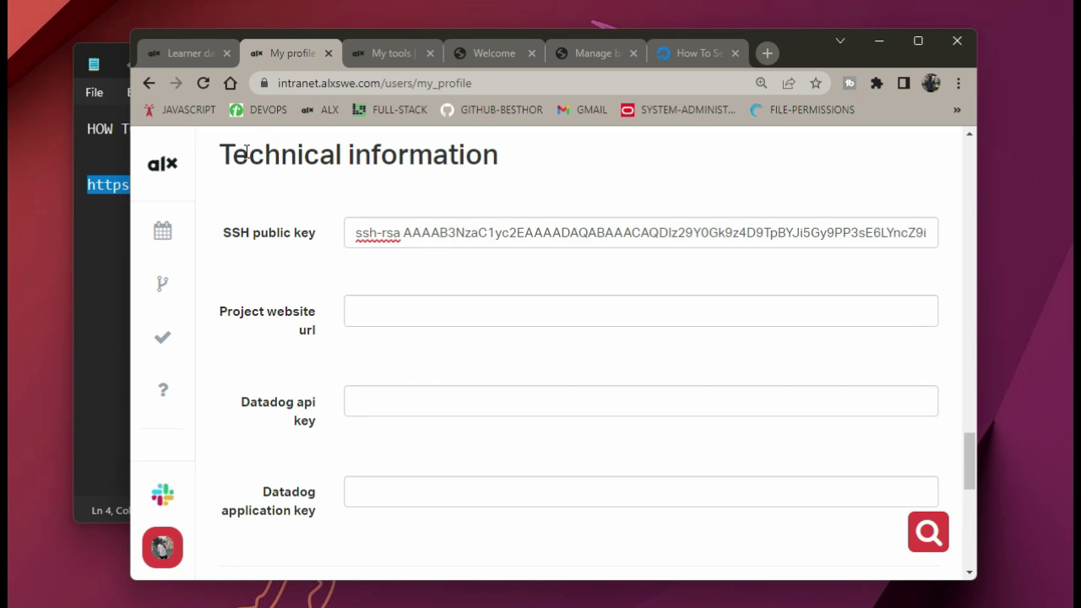
pyautogui.moveTo(222, 152); pyautogui.dragTo(572, 164)
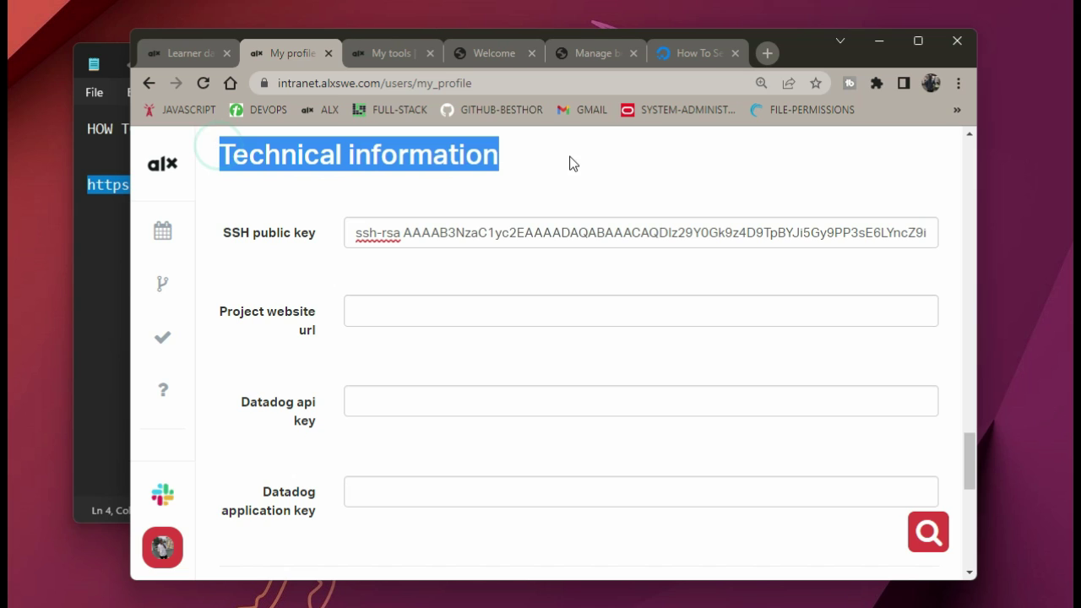
pyautogui.click(374, 310)
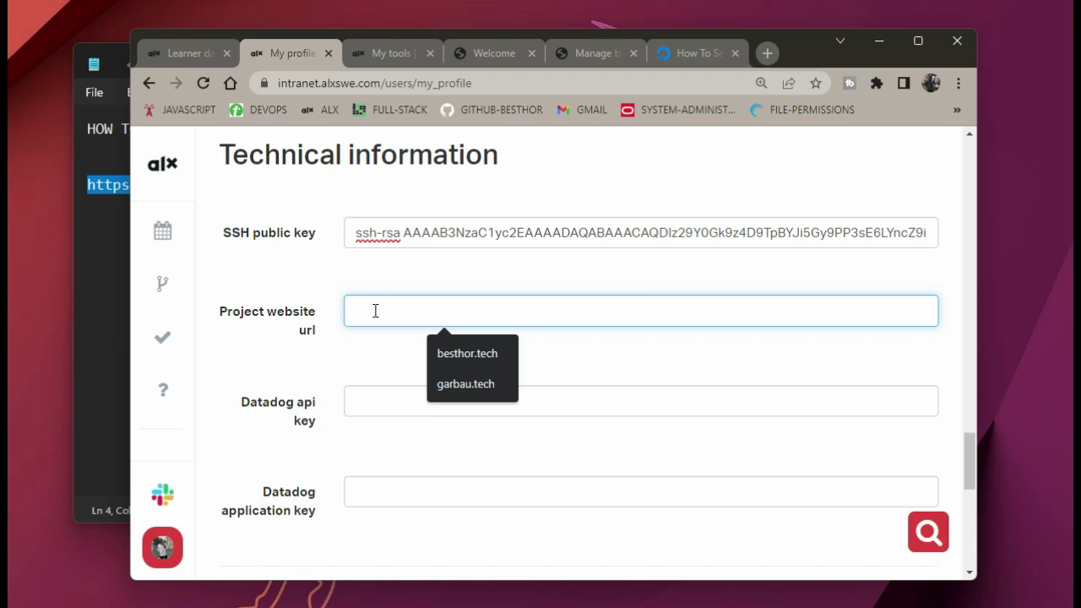
pyautogui.write('futuresystems.tech')
pyautogui.click(494, 344)
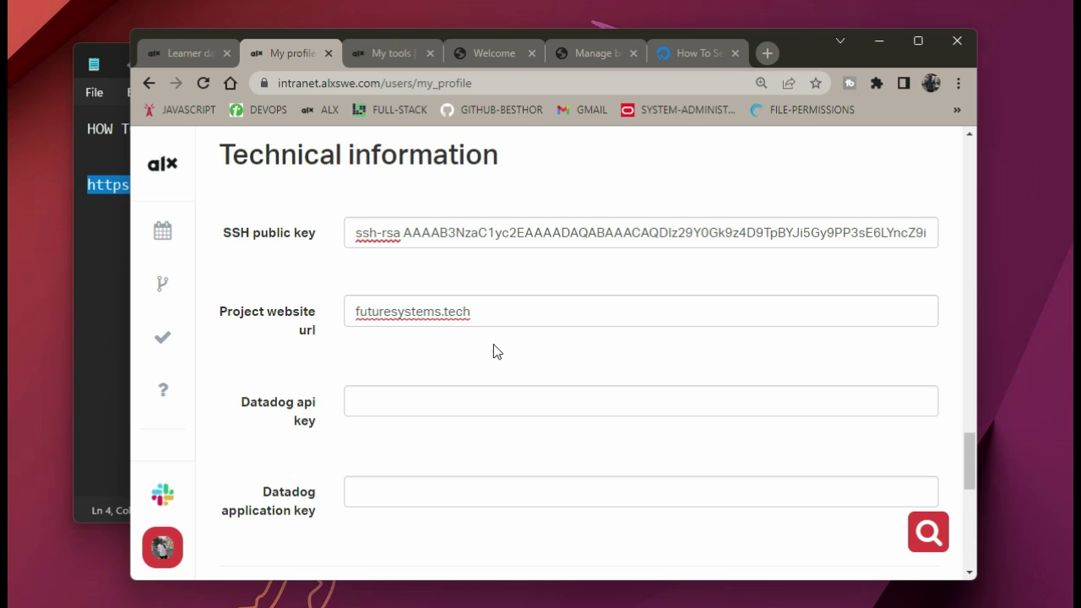
pyautogui.doubleClick(355, 310)
pyautogui.click(355, 311)
pyautogui.doubleClick(355, 311)
pyautogui.click(355, 311)
pyautogui.write('www.')
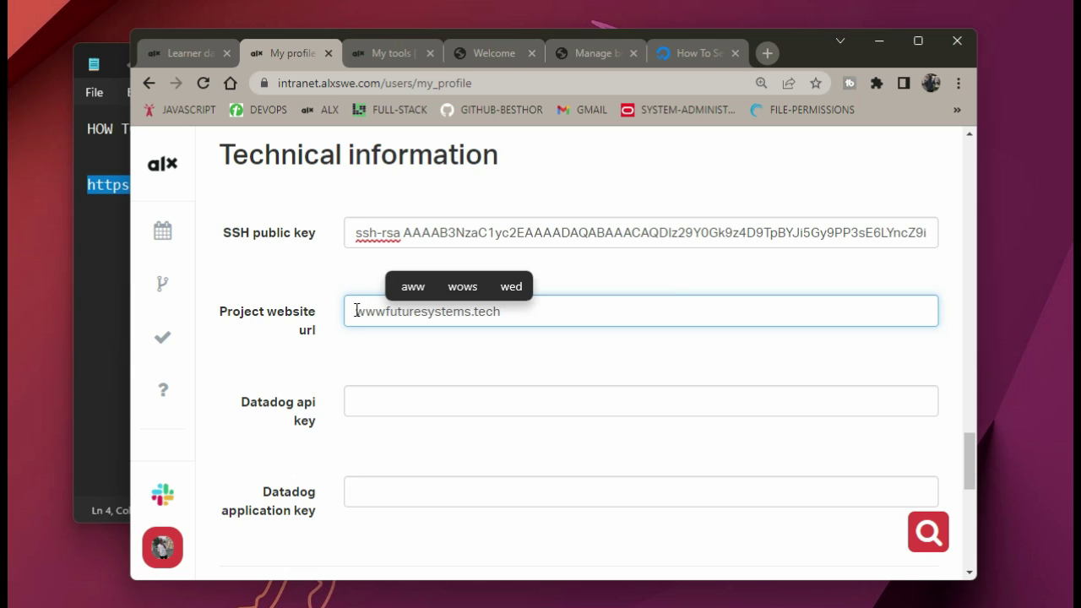
pyautogui.press('BackSpace')
pyautogui.press('BackSpace')
pyautogui.press('BackSpace')
pyautogui.press('BackSpace')
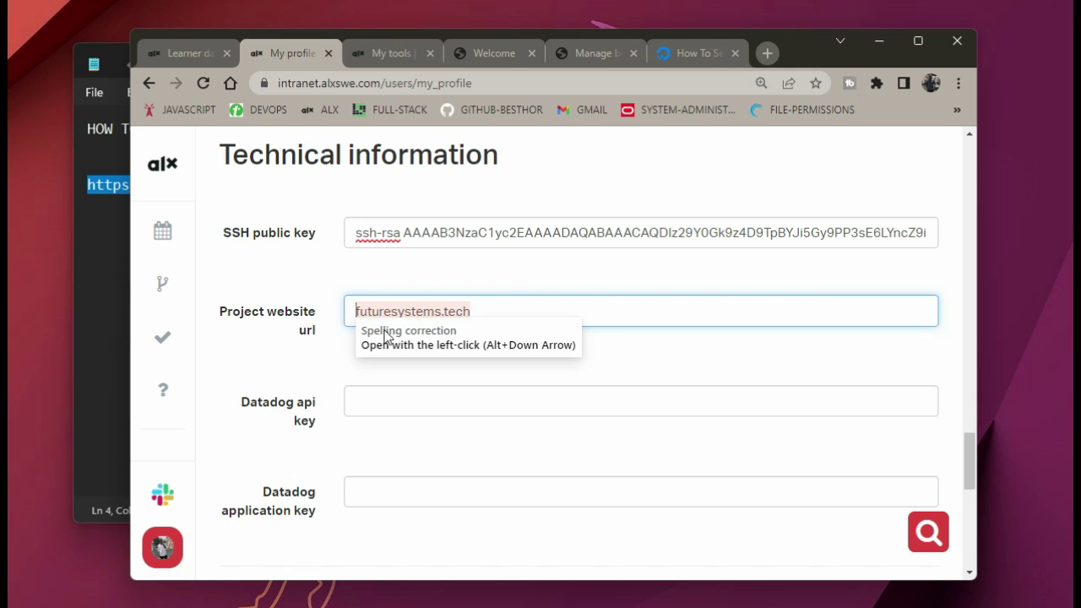
pyautogui.click(511, 300)
pyautogui.click(358, 311)
pyautogui.write('www.')
pyautogui.press('BackSpace')
pyautogui.press('BackSpace')
pyautogui.press('BackSpace')
pyautogui.press('BackSpace')
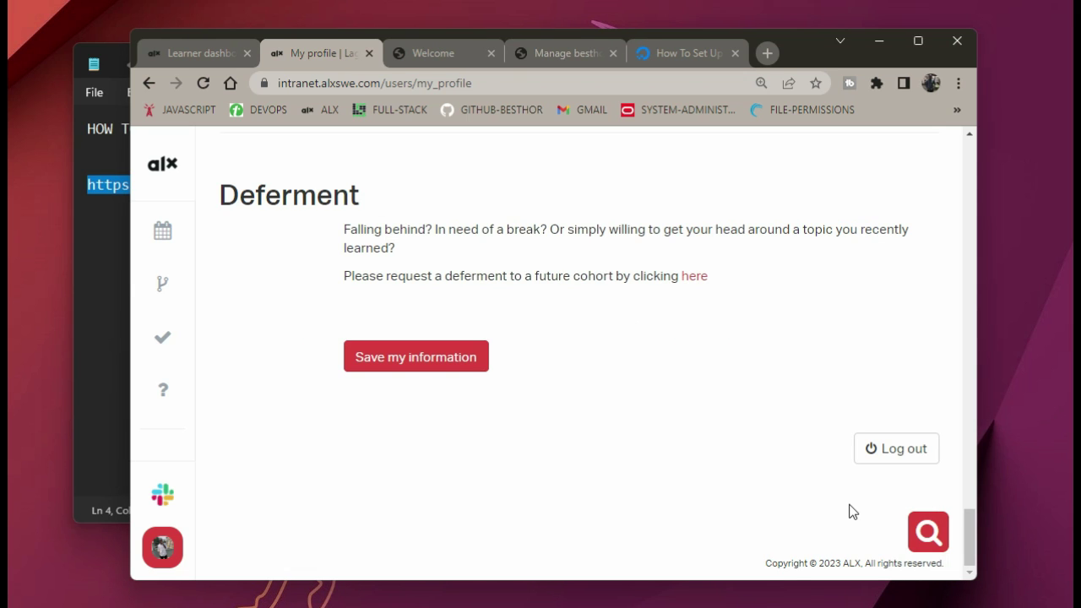
# Step: Save the profile, noting the update confirmation and DNS propagation warning, then review task 2's repo details
pyautogui.click(464, 363)
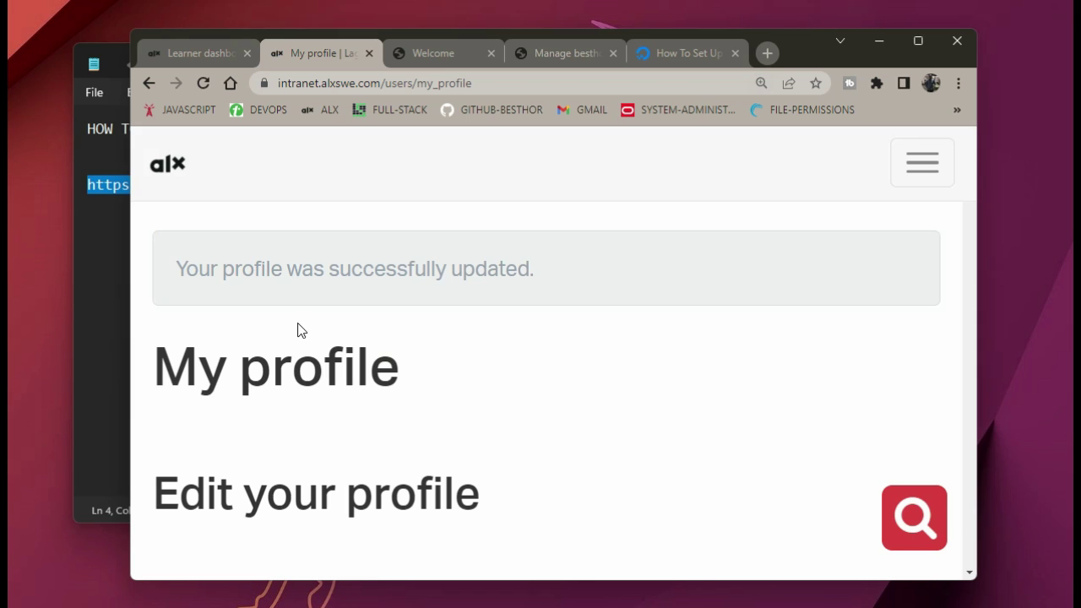
pyautogui.moveTo(180, 266); pyautogui.dragTo(561, 264)
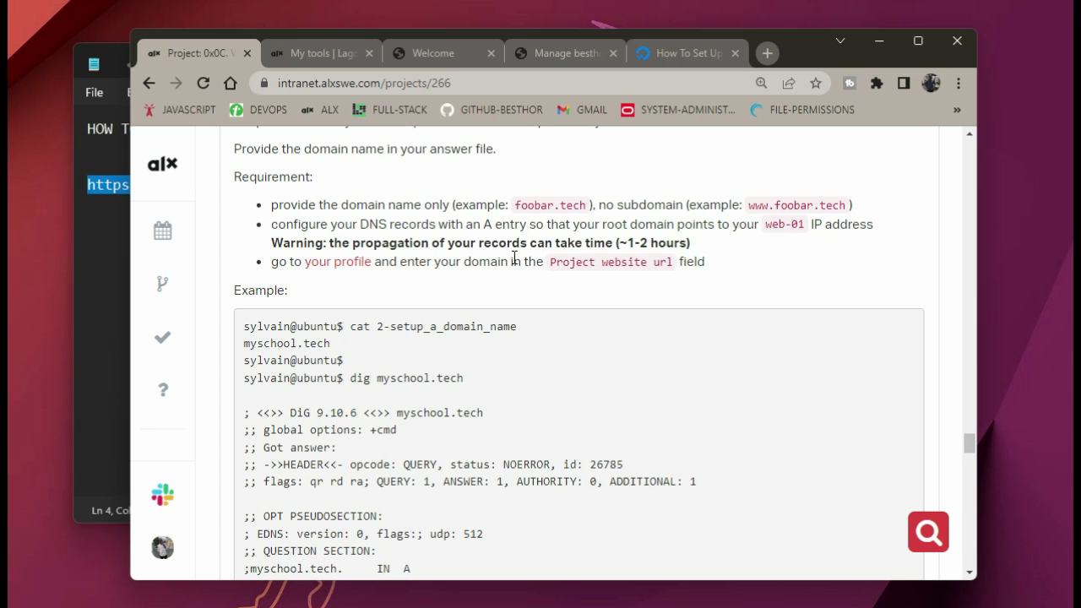
pyautogui.moveTo(619, 244); pyautogui.dragTo(692, 247)
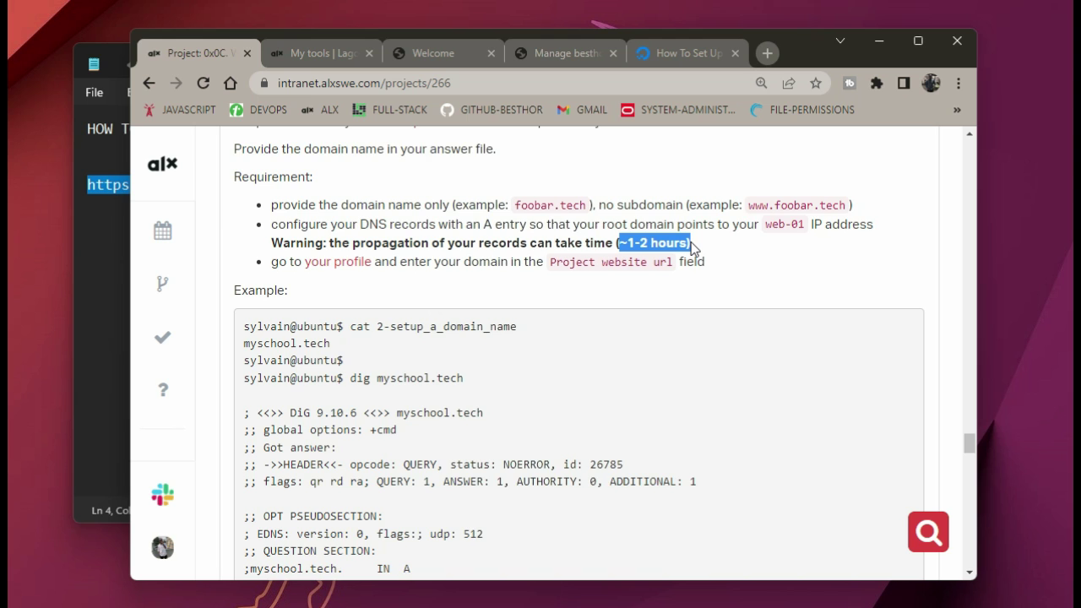
pyautogui.scroll(-10, 692, 243)
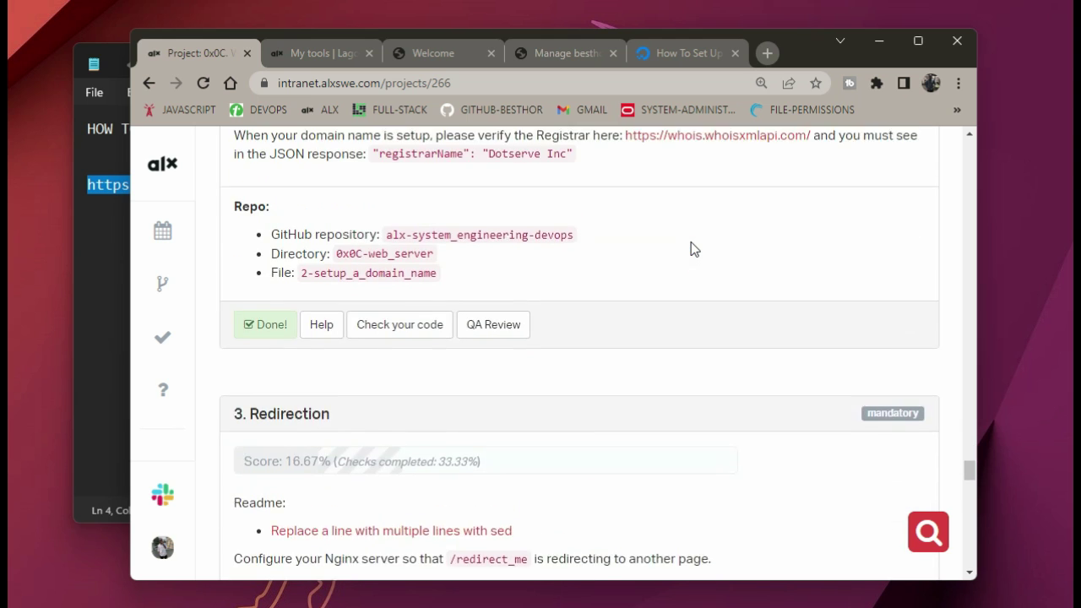
pyautogui.scroll(1, 691, 241)
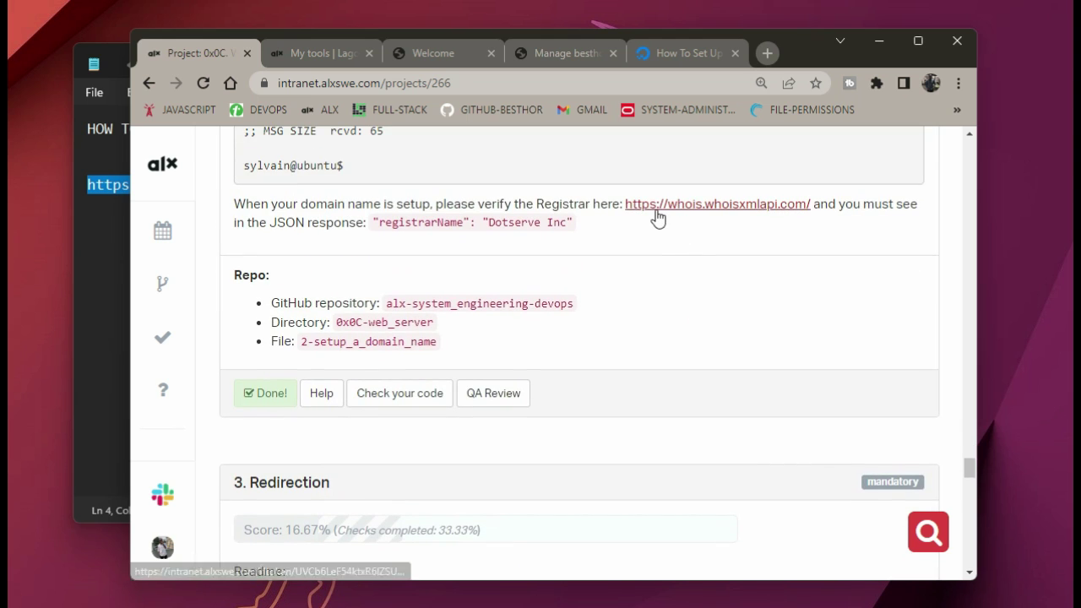
# Step: Run a WhoisXML API lookup for besthor.tech in place of the sample google.com query
pyautogui.click(655, 210)
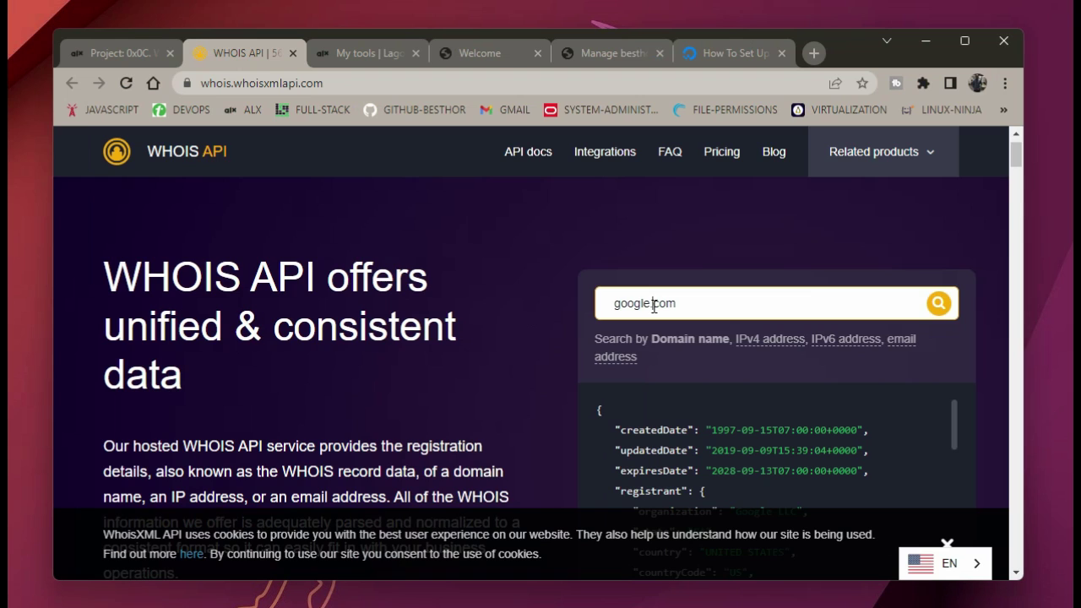
pyautogui.click(654, 307)
pyautogui.press('BackSpace')
pyautogui.press('BackSpace')
pyautogui.press('BackSpace')
pyautogui.press('BackSpace')
pyautogui.press('BackSpace')
pyautogui.press('BackSpace')
pyautogui.press('BackSpace')
pyautogui.press('BackSpace')
pyautogui.press('BackSpace')
pyautogui.press('BackSpace')
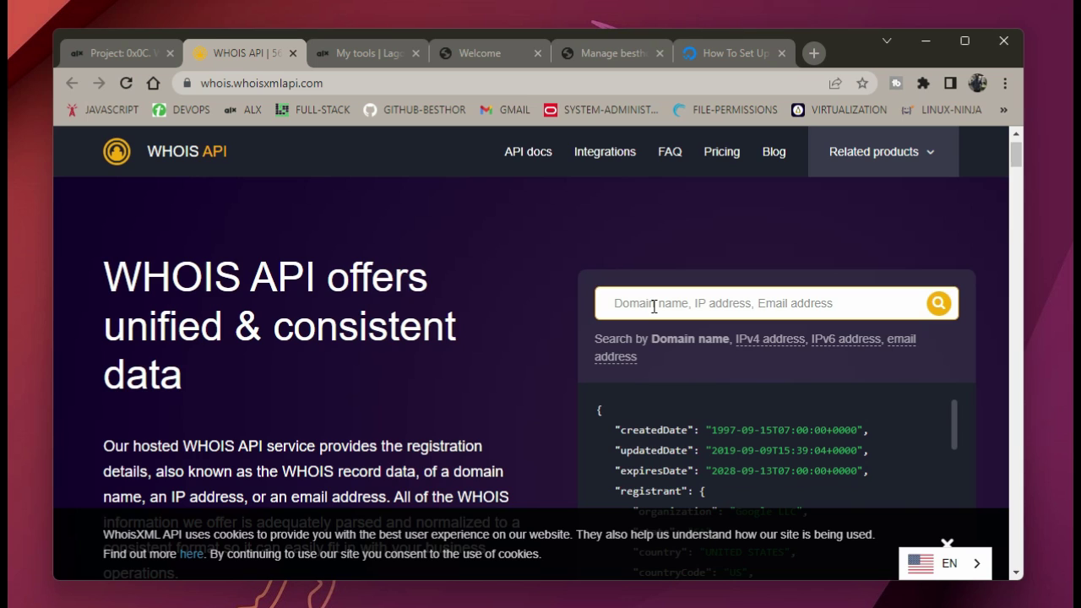
pyautogui.write('besthor.tech')
pyautogui.press('Return')
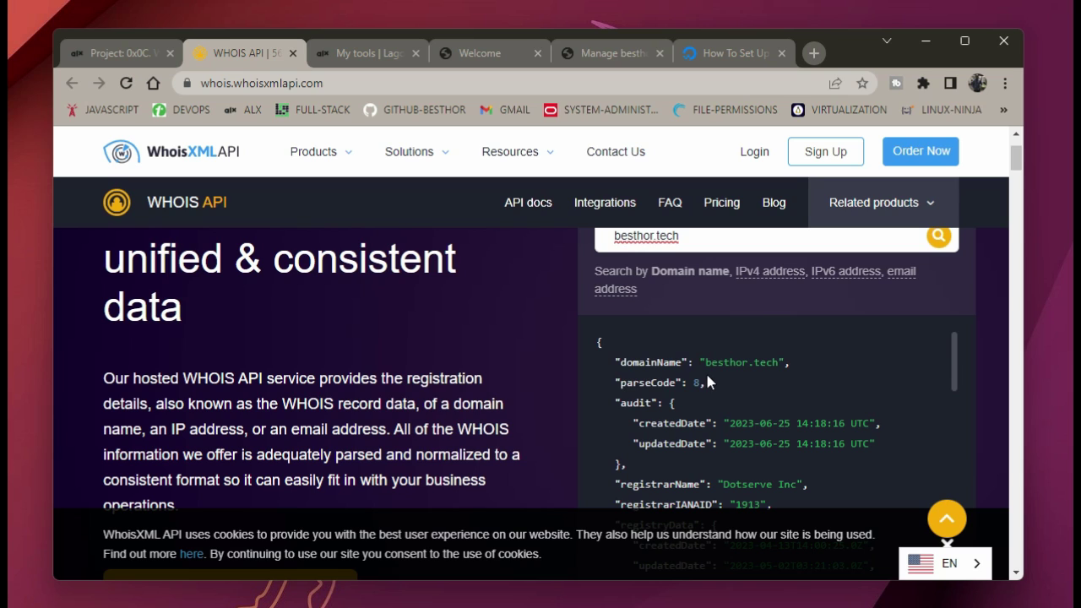
# Step: Highlight the domainName besthor.tech and the registrarName Dotserve Inc in the JSON result
pyautogui.moveTo(706, 363); pyautogui.dragTo(784, 362)
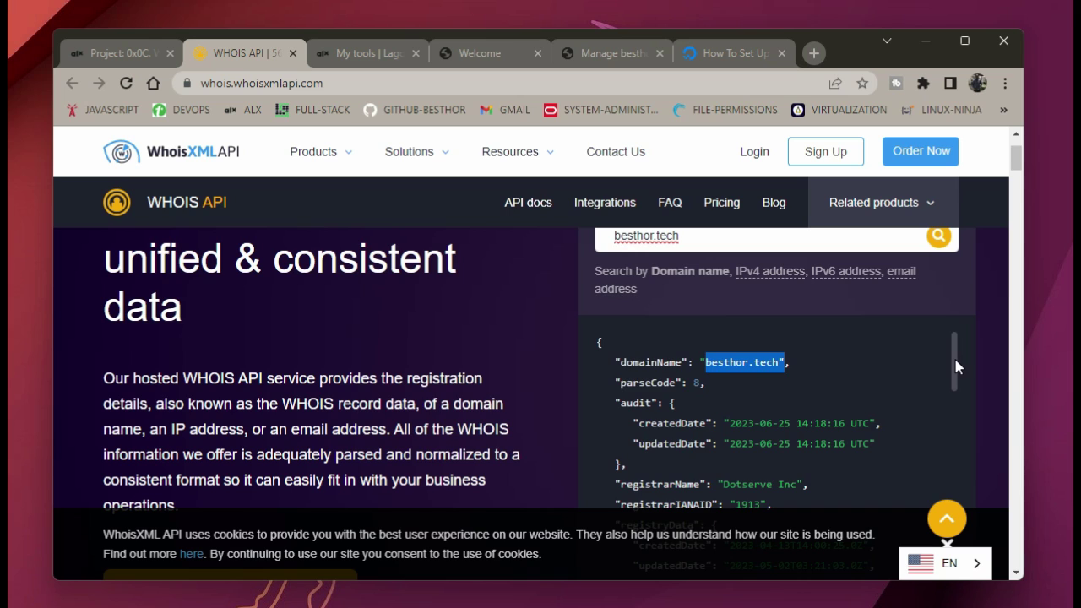
pyautogui.moveTo(952, 365); pyautogui.dragTo(957, 387)
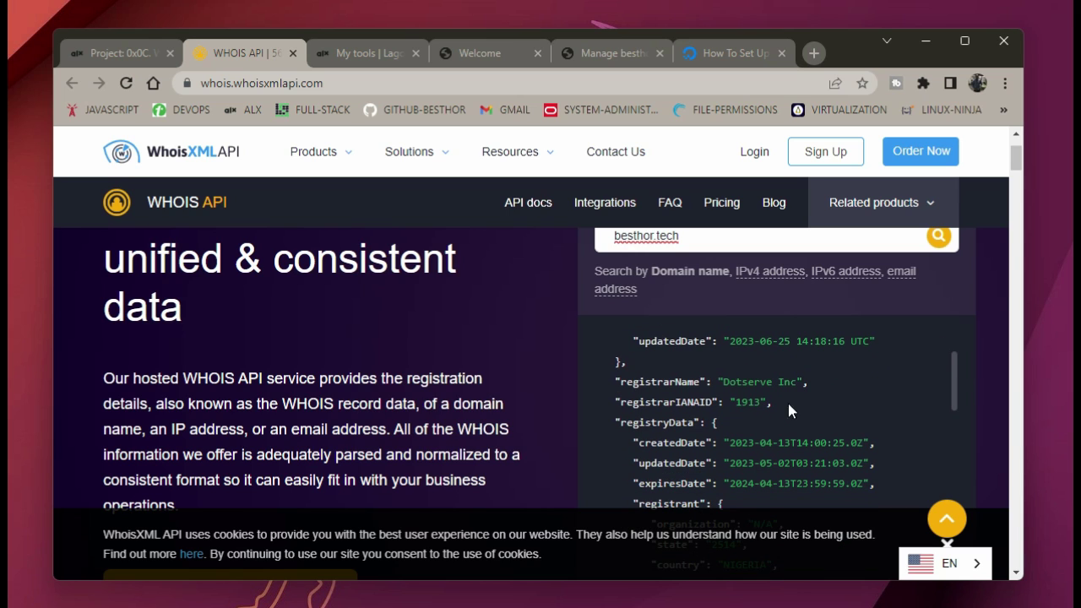
pyautogui.moveTo(621, 382); pyautogui.dragTo(803, 377)
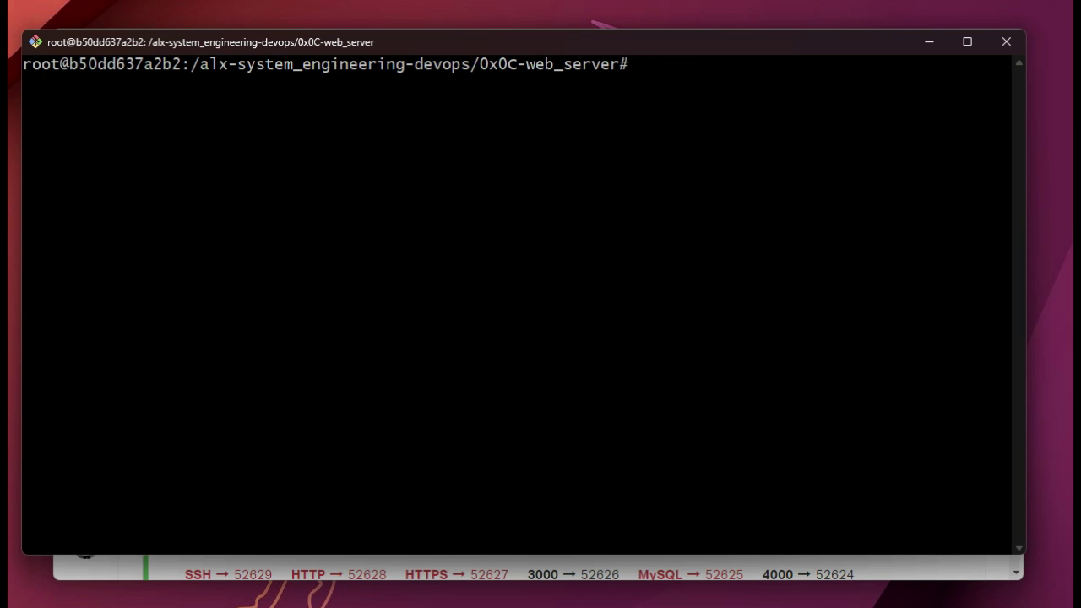
# Step: Open 2-setup_a_domain_name in vi, fixing the missing space after vi
pyautogui.tripleClick(476, 68)
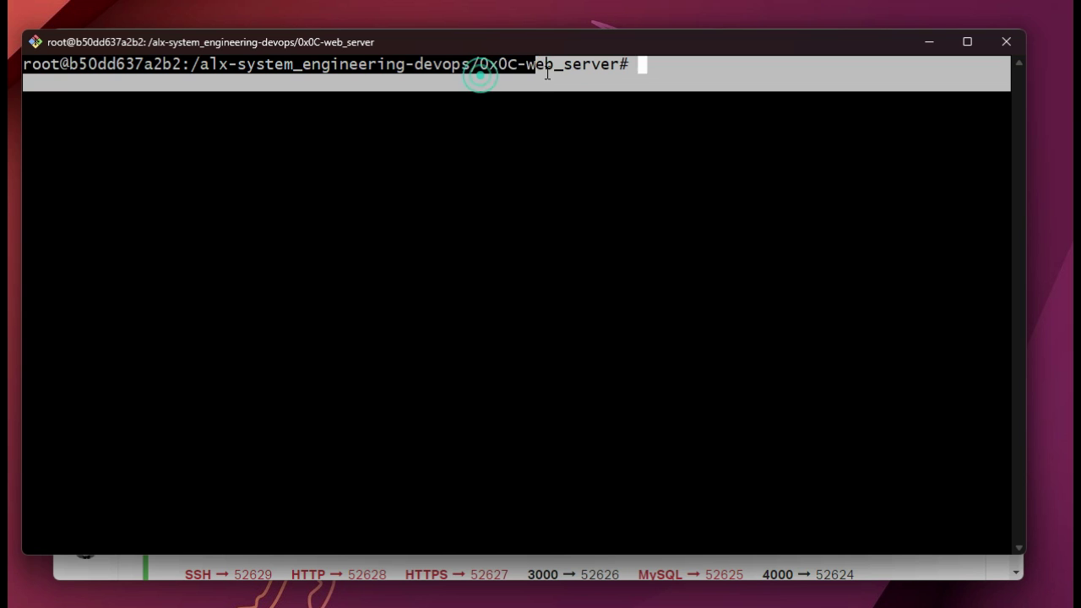
pyautogui.click(648, 74)
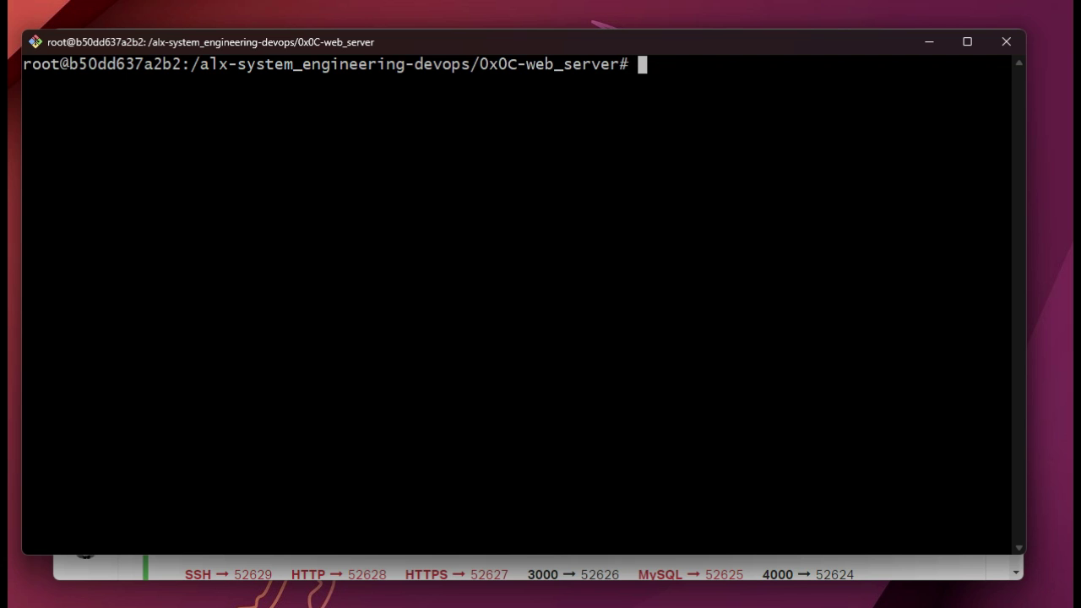
pyautogui.write('vi')
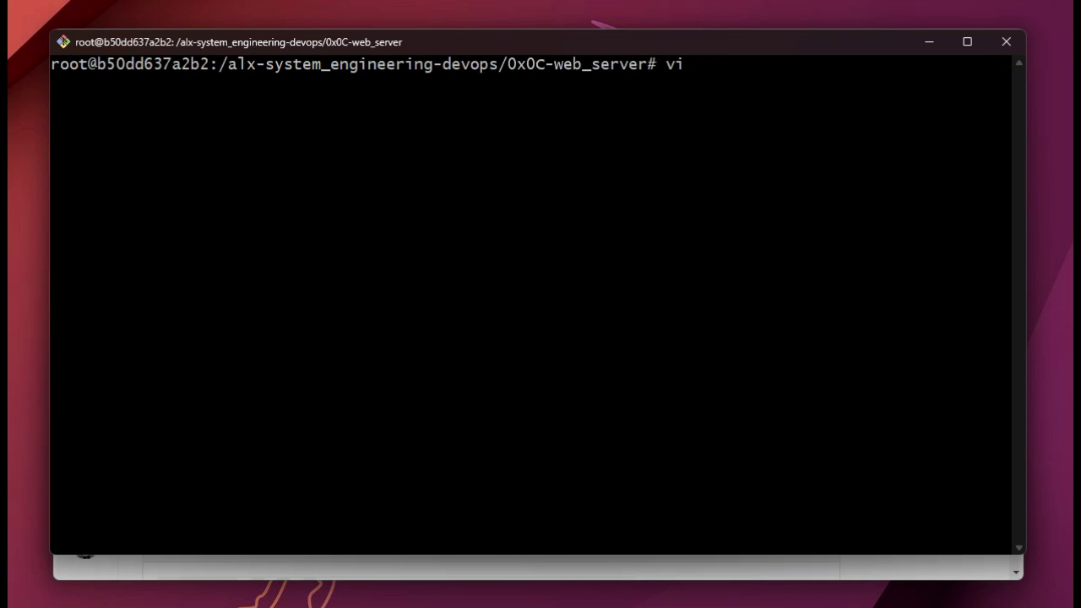
pyautogui.write('2-setup_a_domain_name')
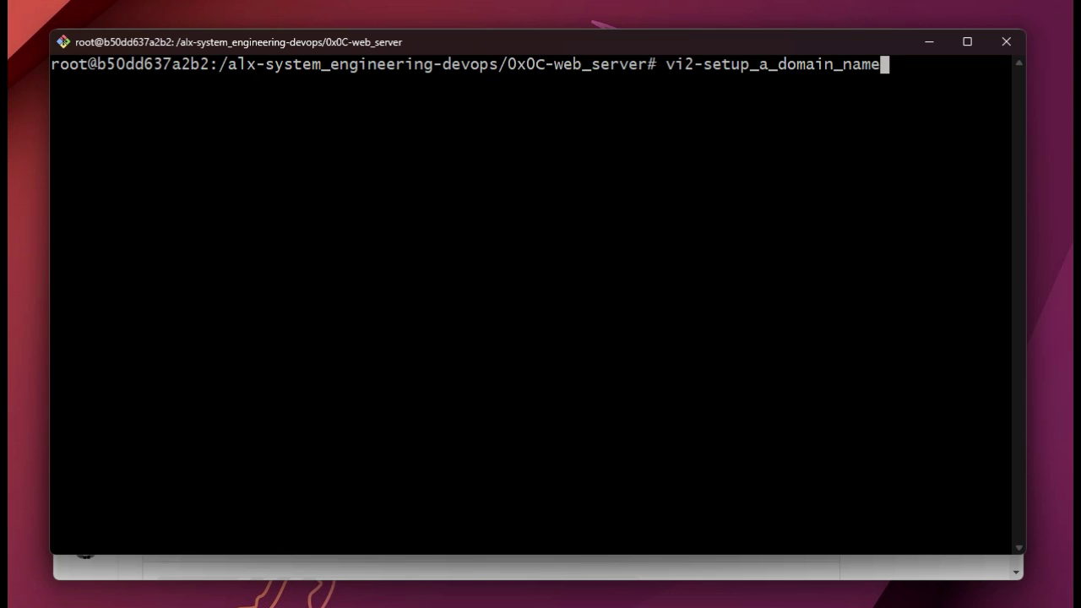
pyautogui.press('Return')
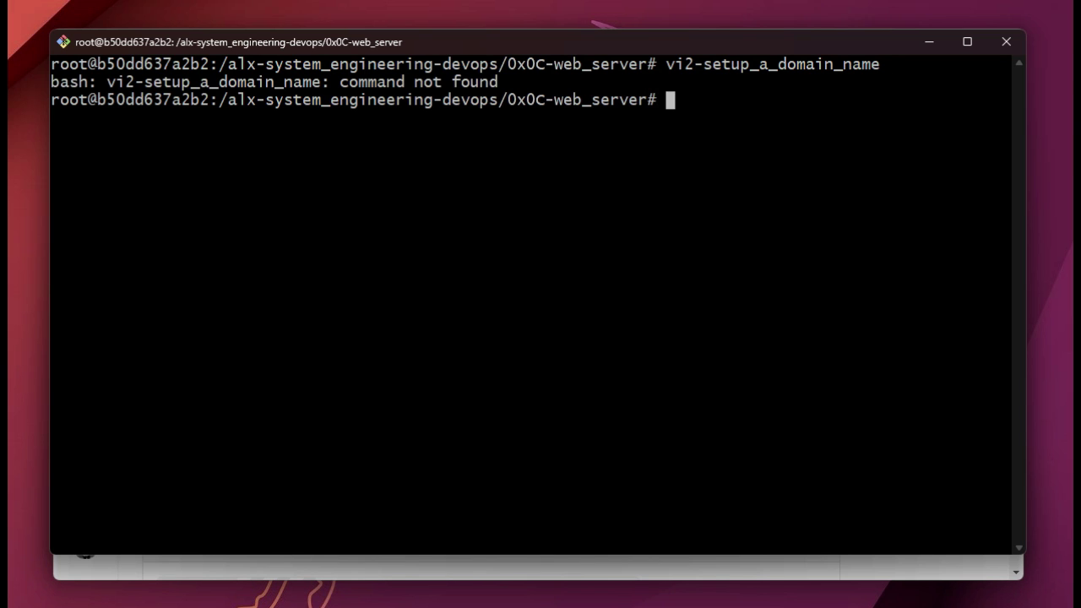
pyautogui.press('Up')
pyautogui.press('Left')
pyautogui.press('Left')
pyautogui.press('Left')
pyautogui.press('Left')
pyautogui.press('Left')
pyautogui.press('Left')
pyautogui.press('Left')
pyautogui.press('Left')
pyautogui.press('Left')
pyautogui.press('Left')
pyautogui.press('Left')
pyautogui.press('Left')
pyautogui.press('Left')
pyautogui.press('Left')
pyautogui.press('Left')
pyautogui.press('Left')
pyautogui.press('Left')
pyautogui.press('Left')
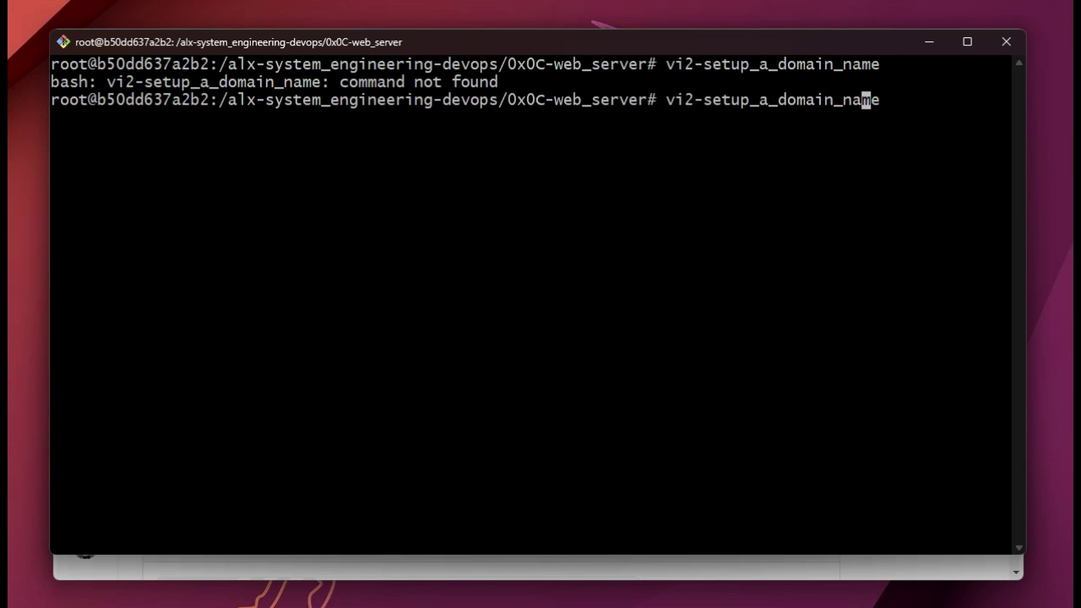
pyautogui.press('Left')
pyautogui.press('Left')
pyautogui.press('Left')
pyautogui.press('Left')
pyautogui.press('Right')
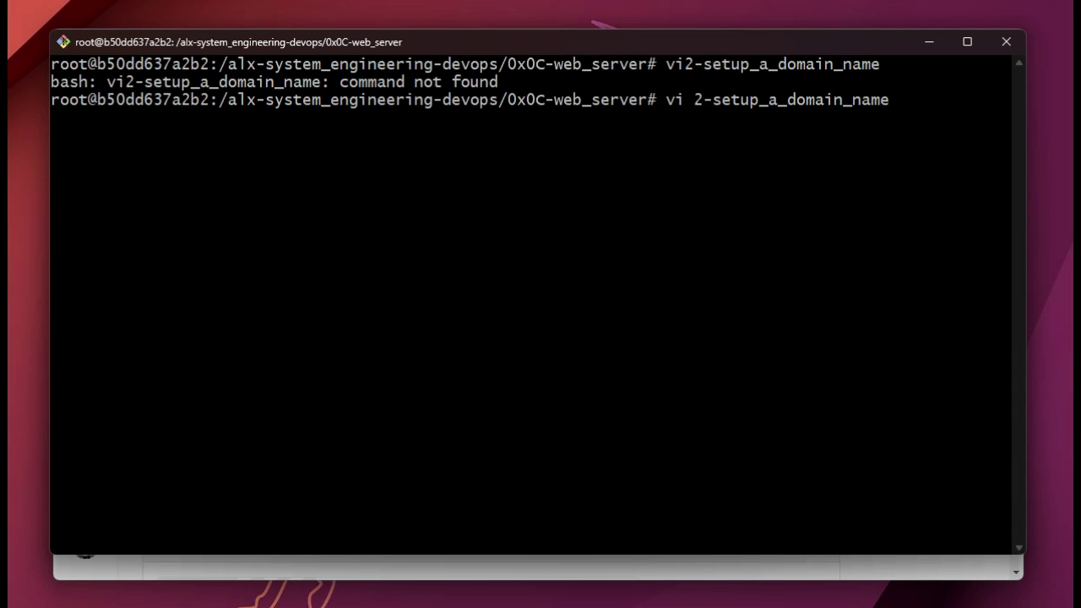
pyautogui.press('Return')
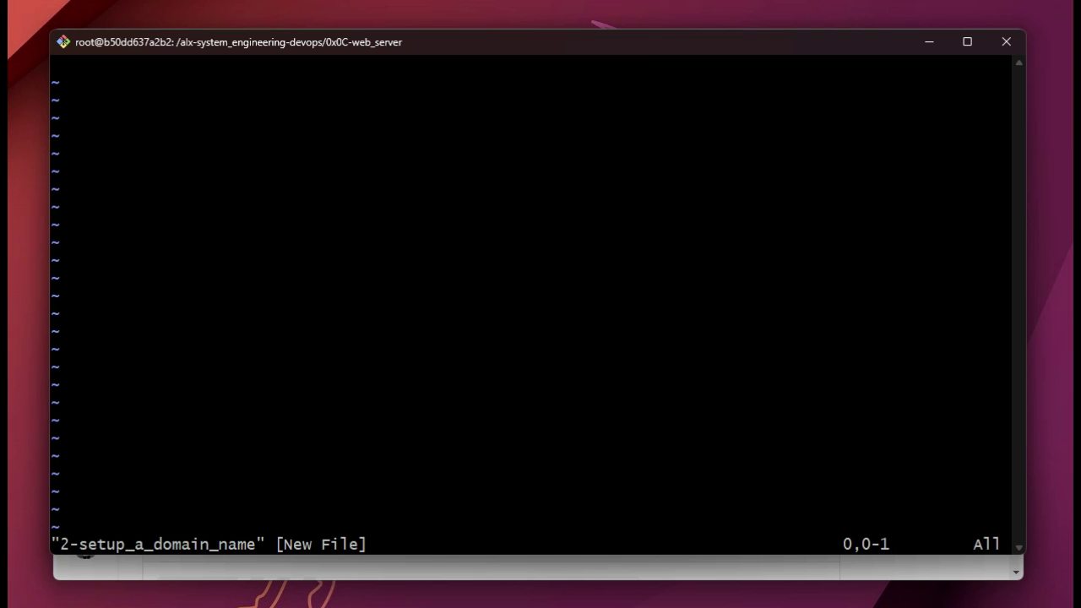
# Step: Write the single line besthor.tech into the file and save it with :wq
pyautogui.write('i')
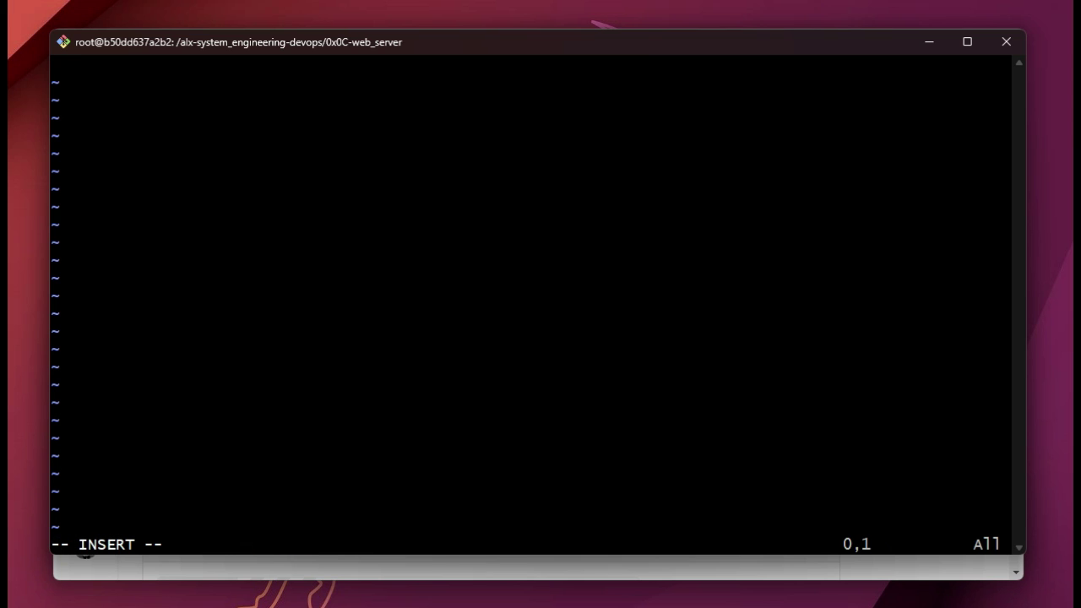
pyautogui.write('bestho')
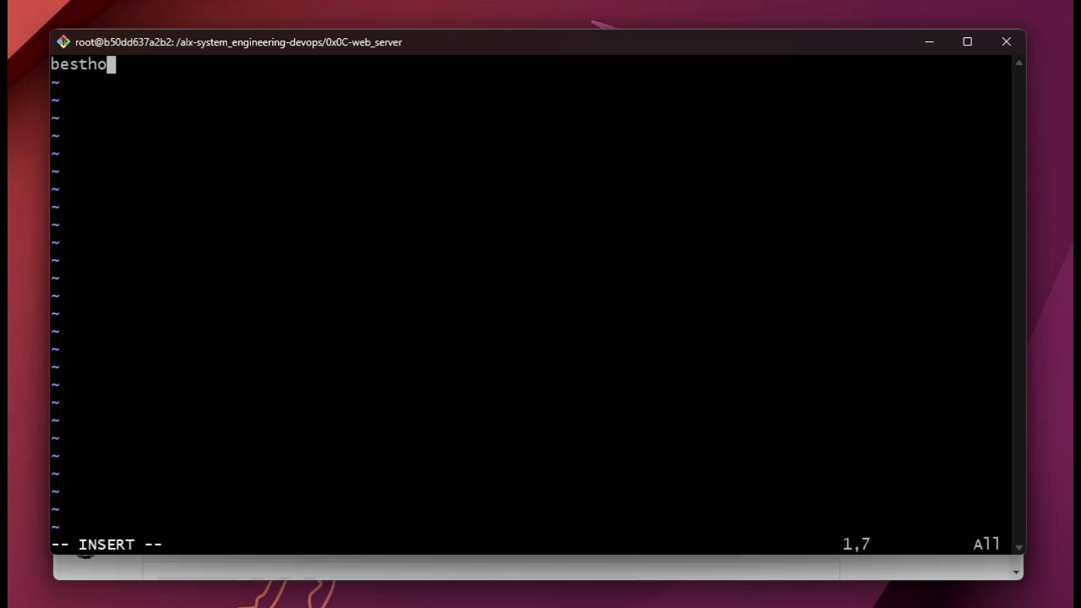
pyautogui.write('r.tech')
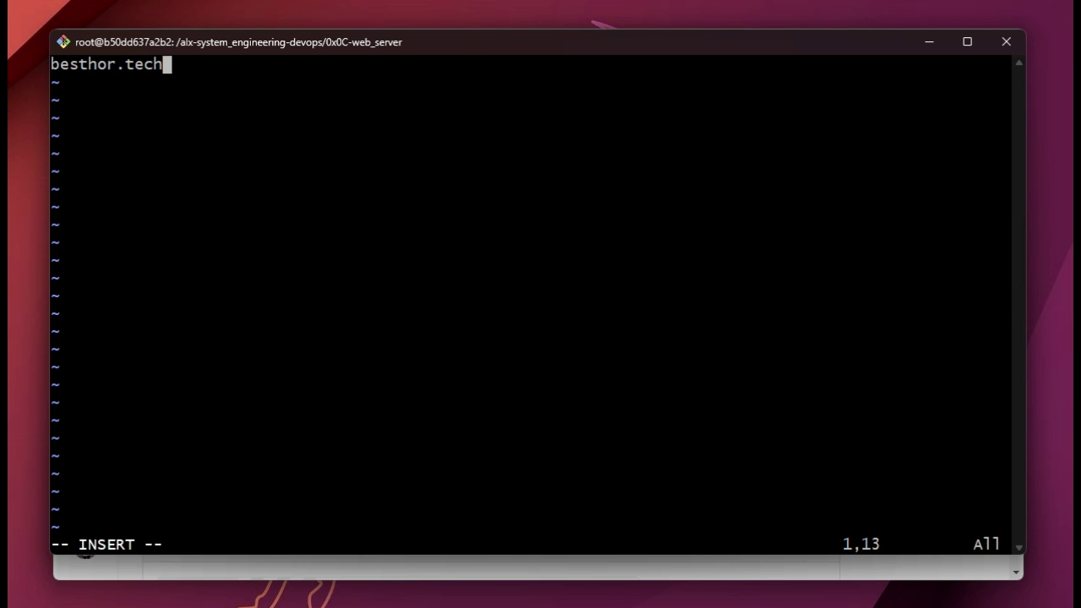
pyautogui.press('Escape')
pyautogui.write(':wq')
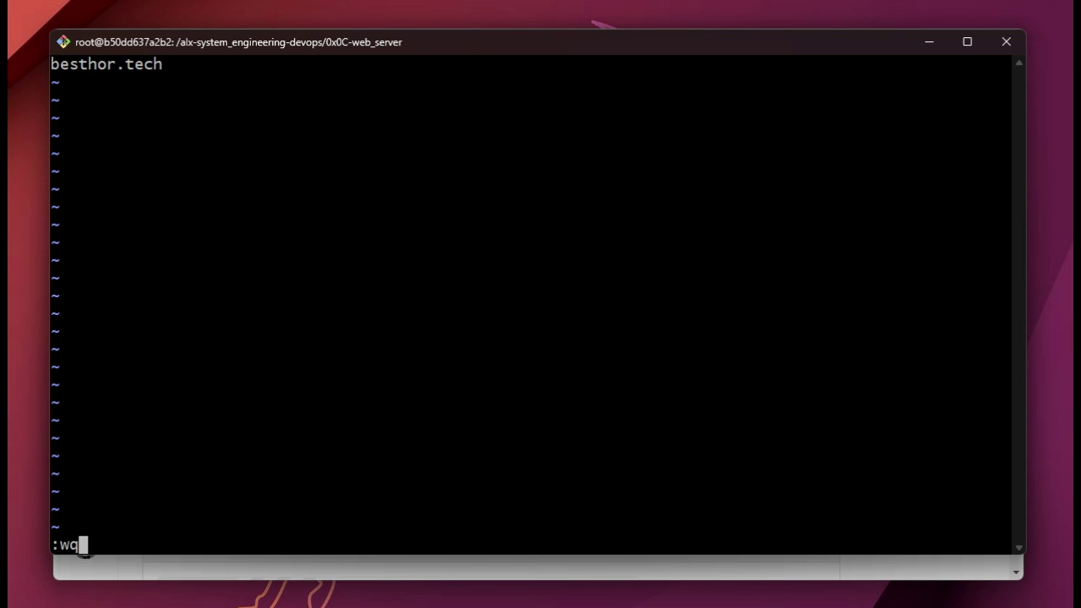
pyautogui.press('Return')
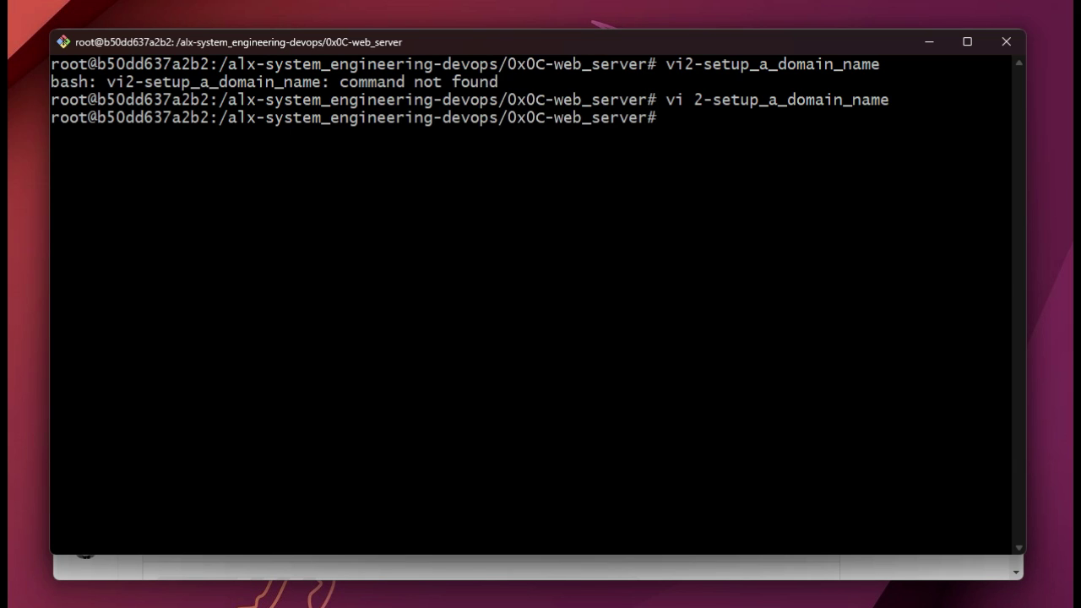
# Step: Stage 2-setup_a_domain_name and commit it with message "setting up .tech domain"
pyautogui.write('git add 2-')
pyautogui.press('Tab')
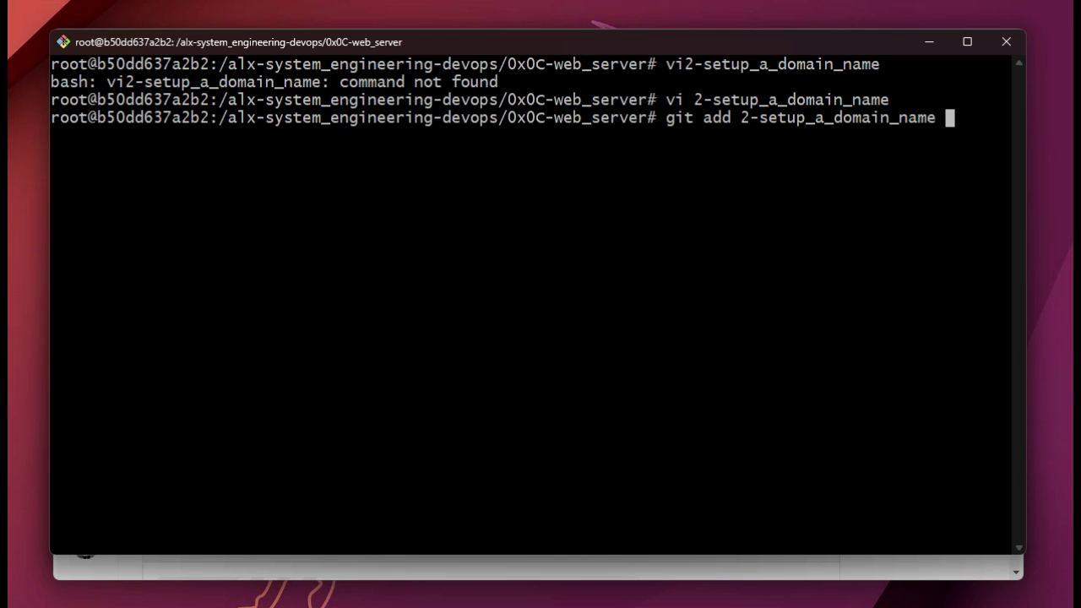
pyautogui.press('Return')
pyautogui.write('git co')
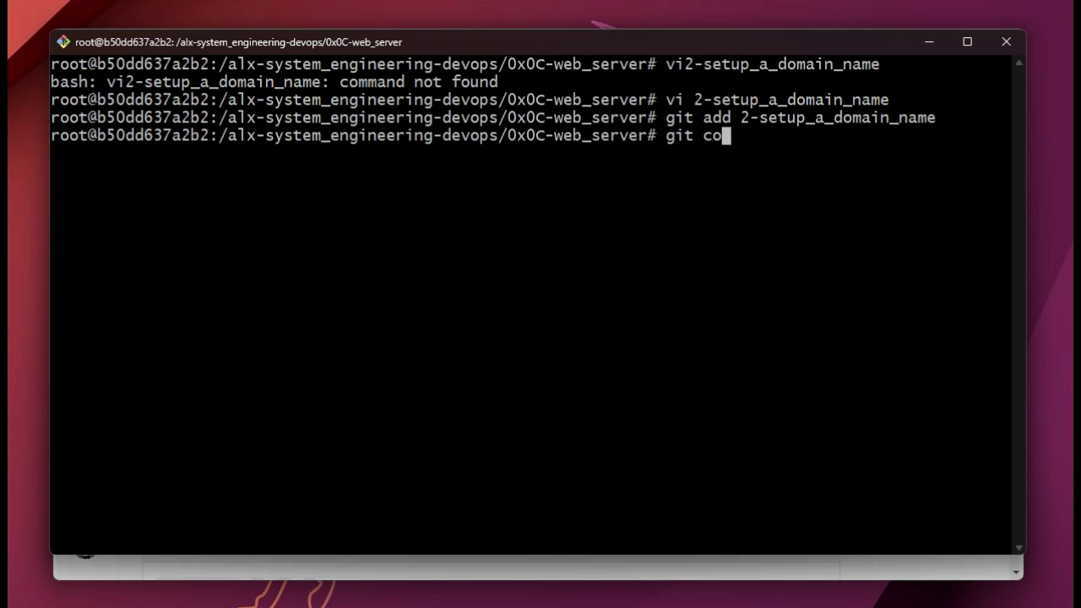
pyautogui.write('mmit -m "sett')
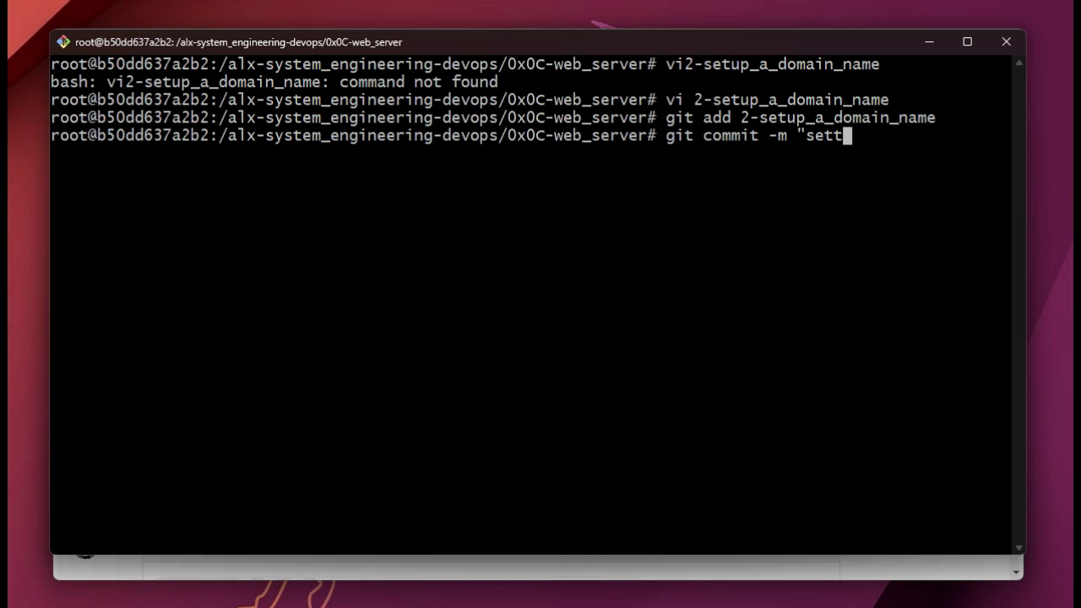
pyautogui.write('ing up ')
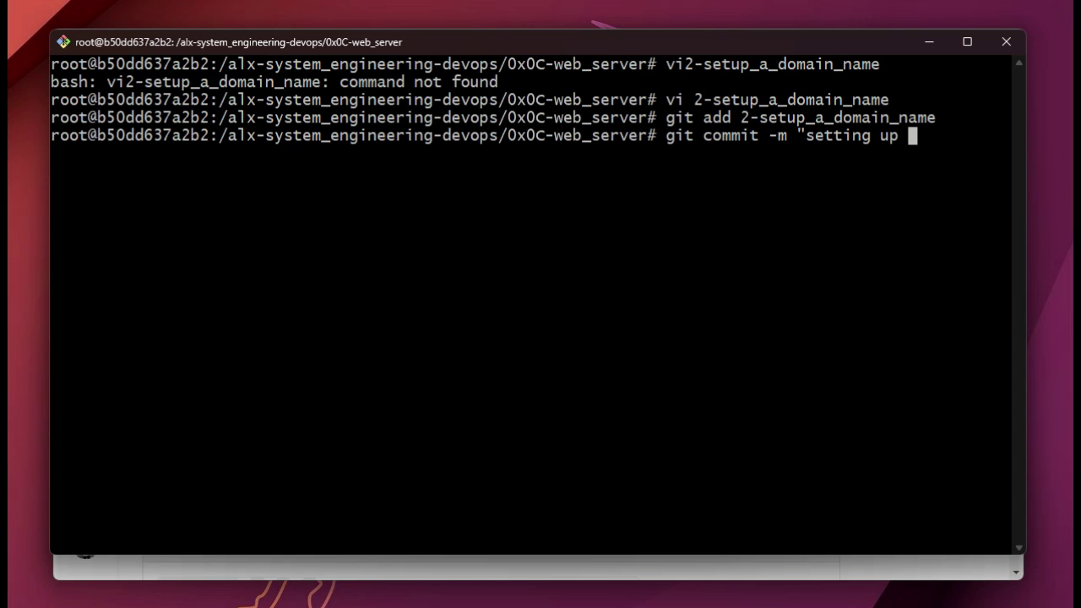
pyautogui.write('.tech domain')
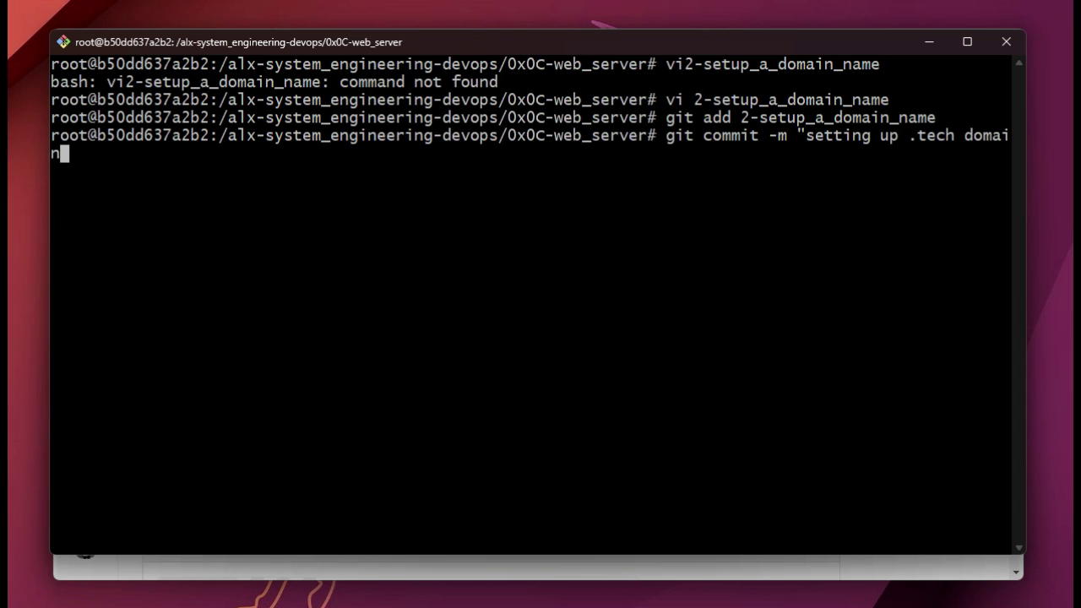
pyautogui.write('"')
pyautogui.press('Return')
# Step: Push the commit to GitHub and return to the ALX project page
pyautogui.write('g')
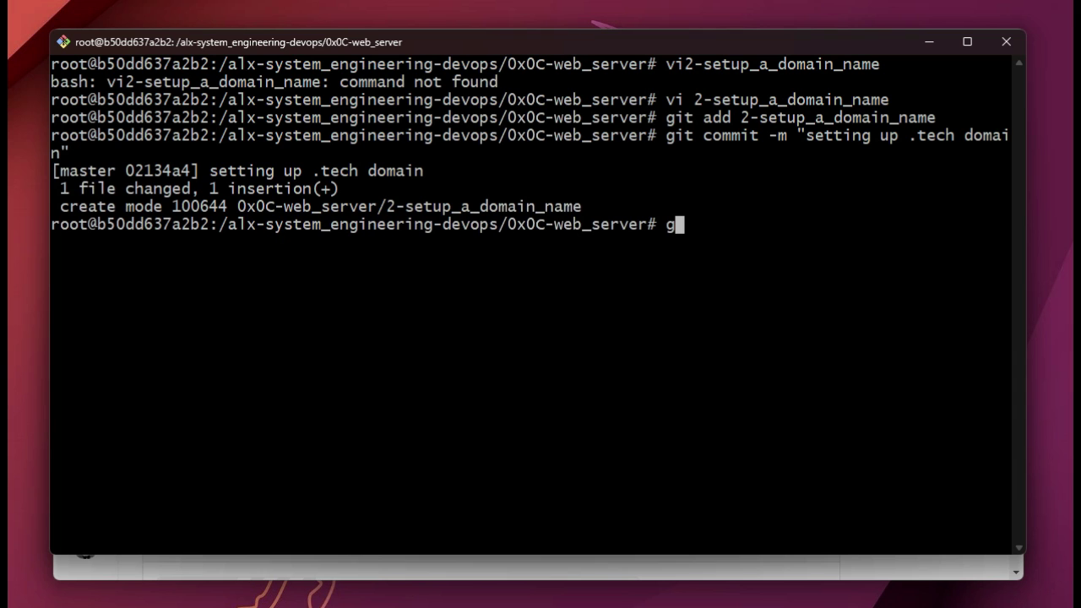
pyautogui.write('it push')
pyautogui.press('Return')
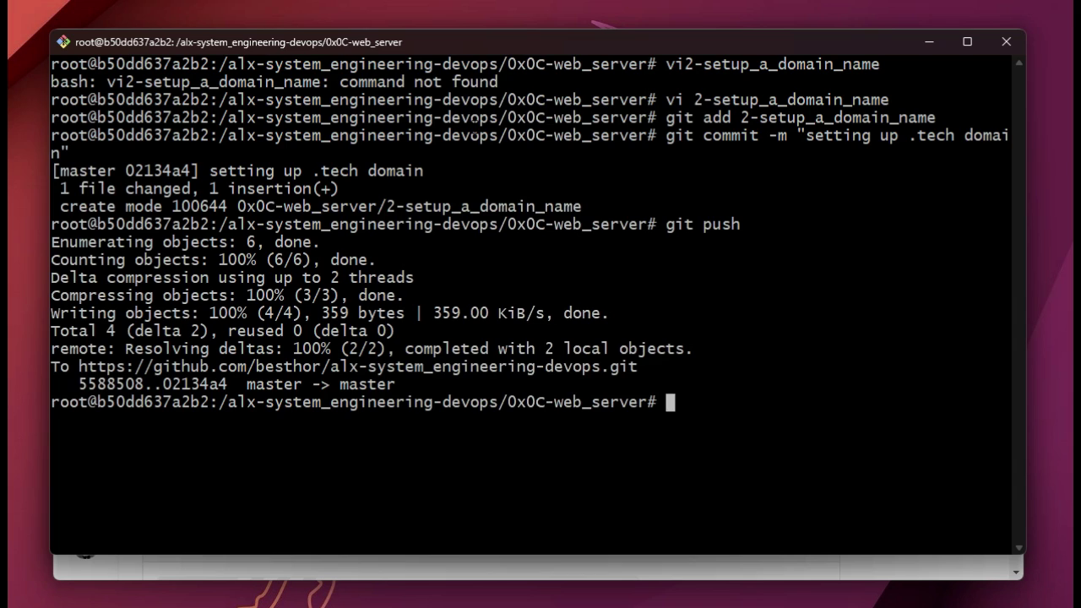
pyautogui.hotkey('alt', 'Tab')
# Step: Start a new correction test for task 2, then bring the .TECH setup notes forward
pyautogui.click(541, 250)
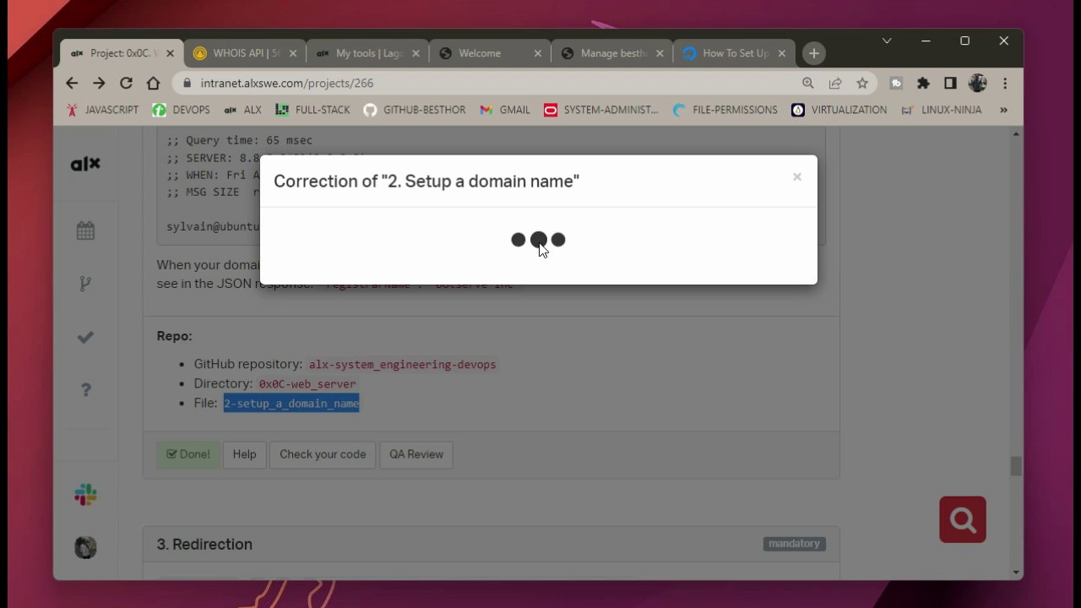
pyautogui.hotkey('alt', 'Tab')
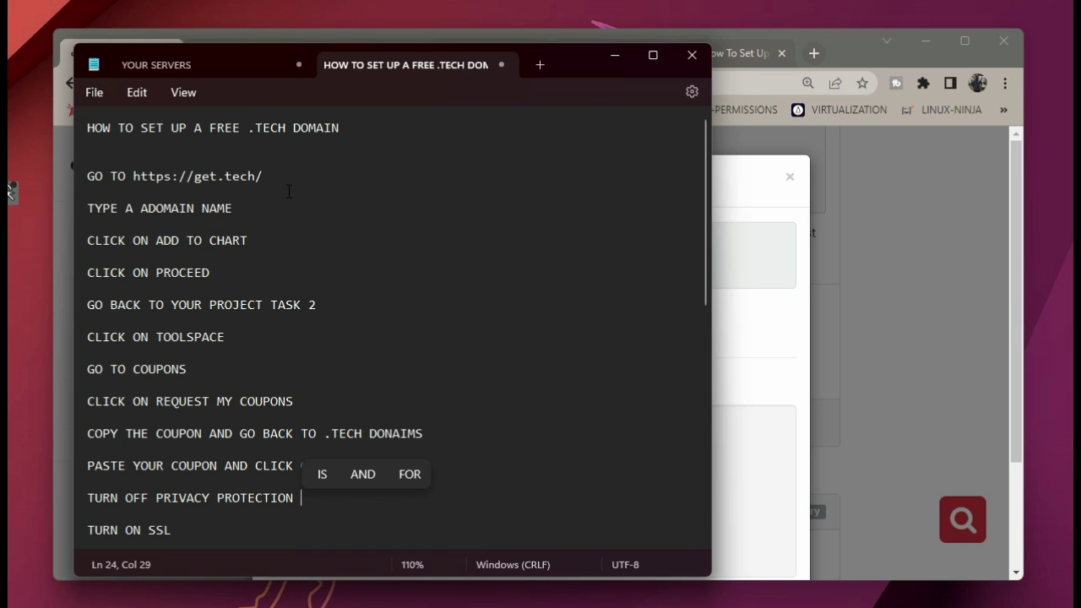
pyautogui.scroll(-1, 288, 194)
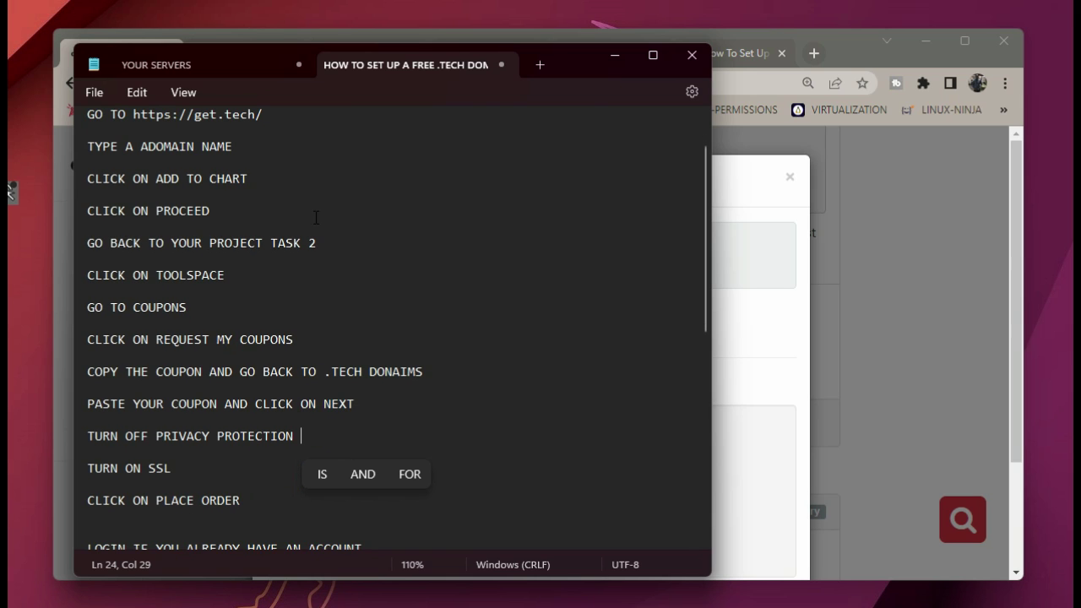